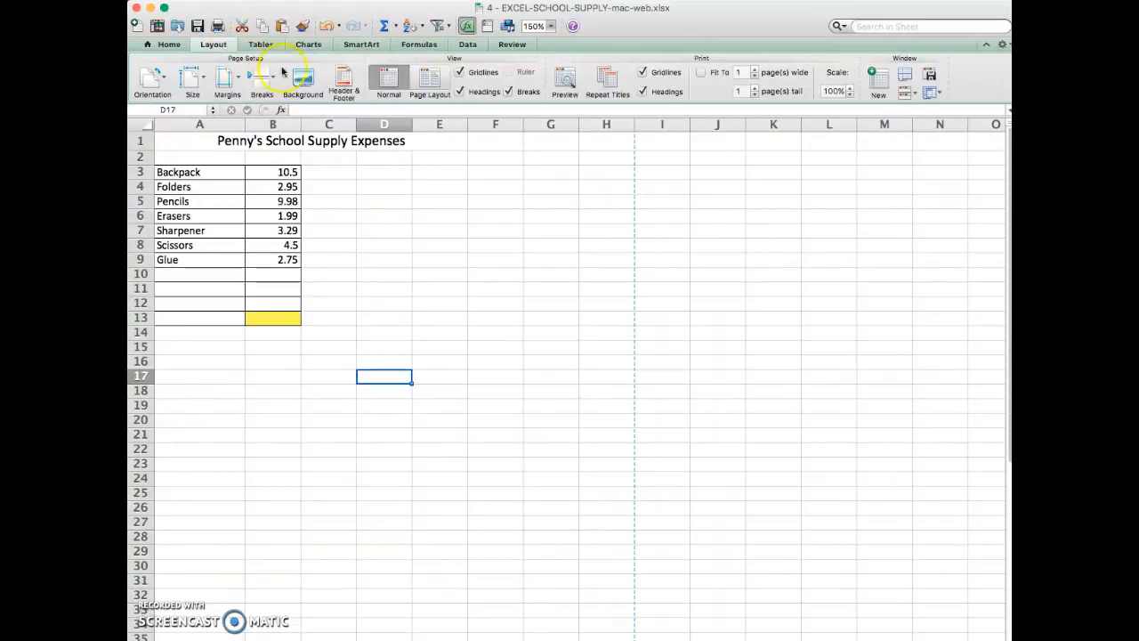
# - Insert the date and time codes in the right section of the page header and confirm the page setup
pyautogui.click(346, 90)
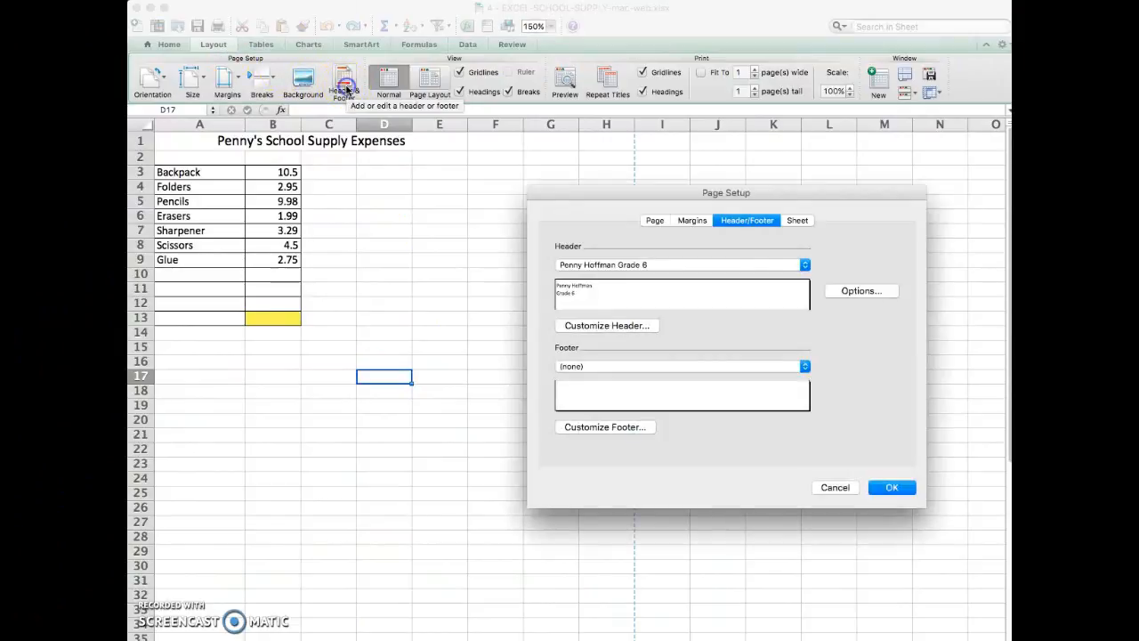
pyautogui.click(623, 327)
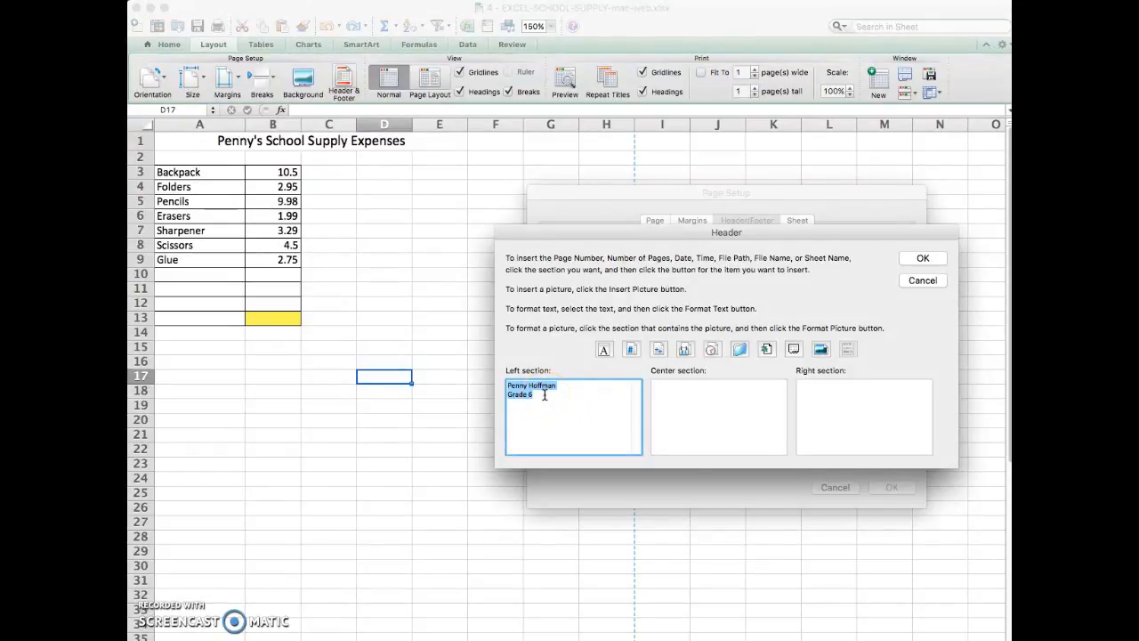
pyautogui.click(884, 400)
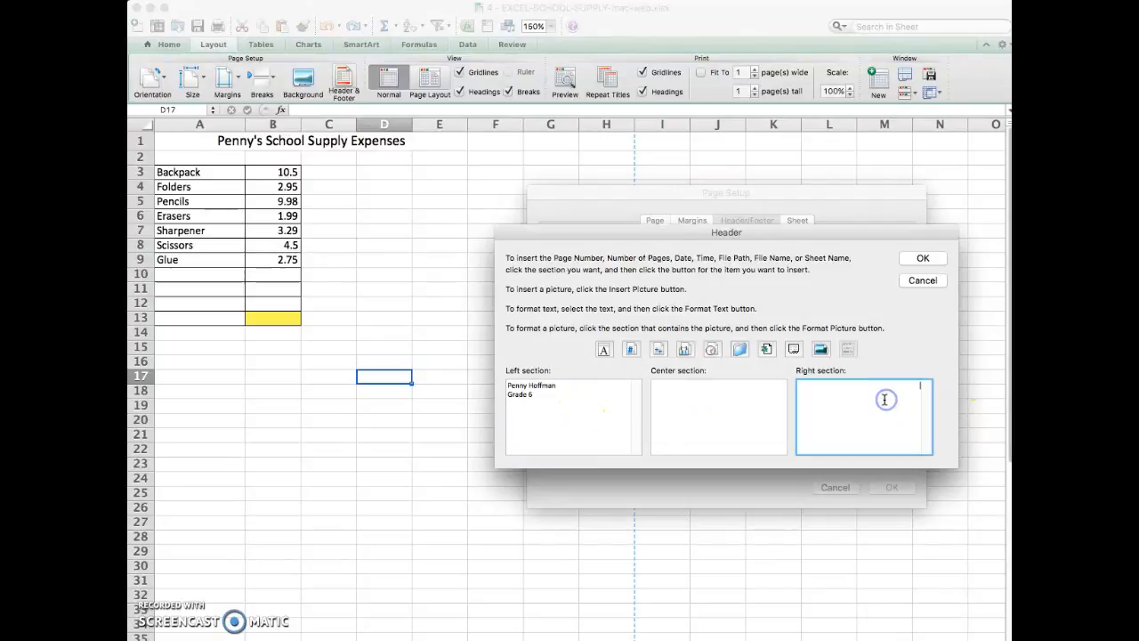
pyautogui.click(685, 349)
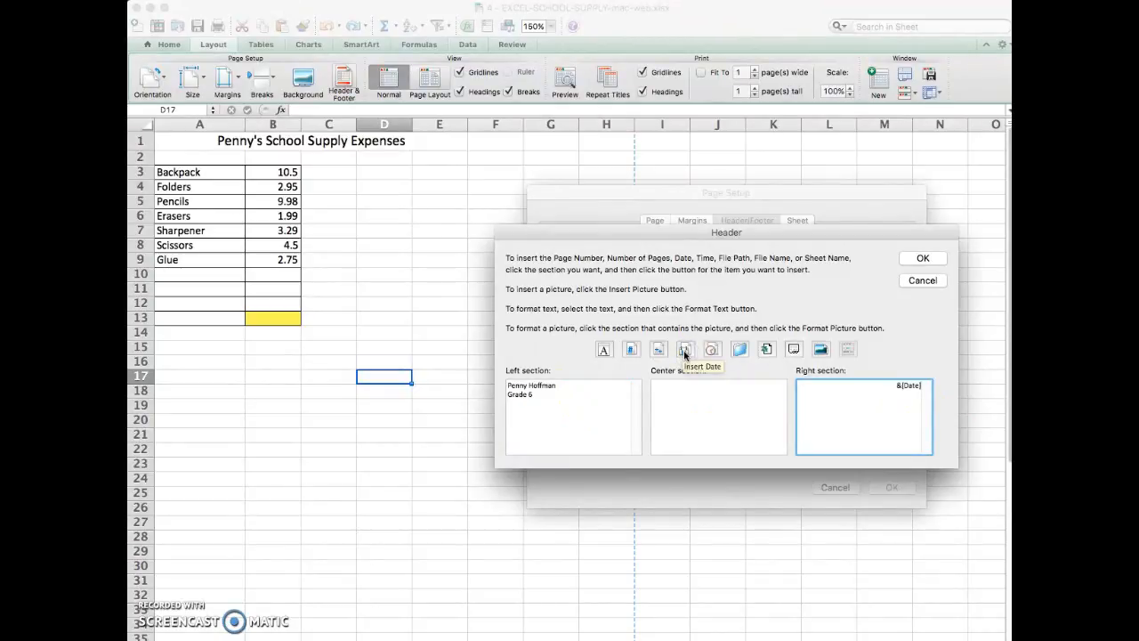
pyautogui.click(712, 352)
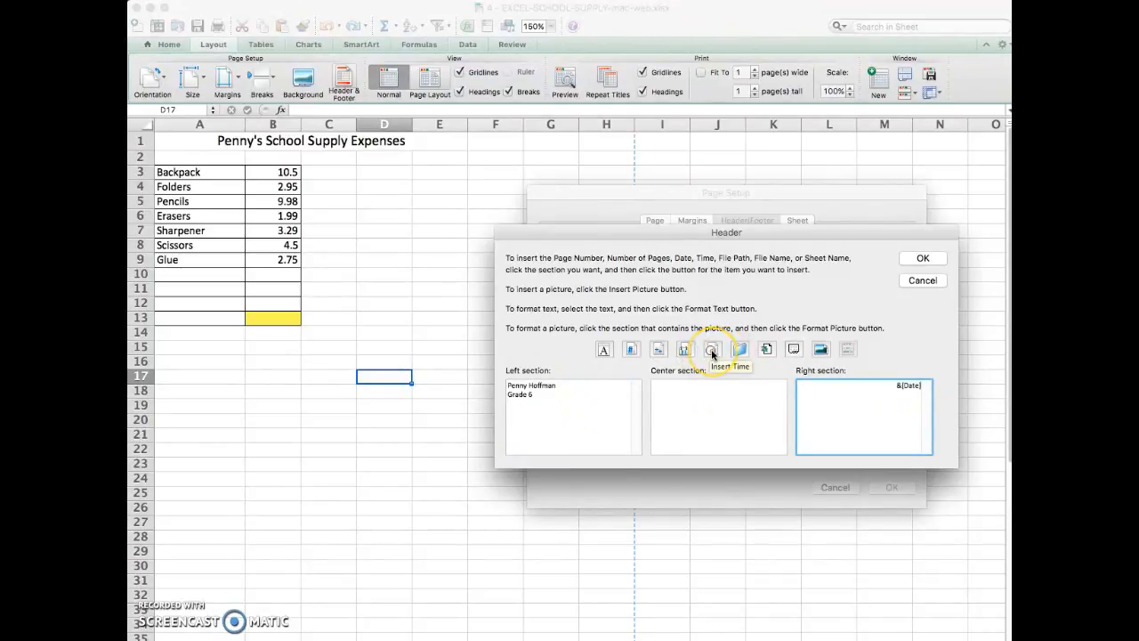
pyautogui.click(923, 261)
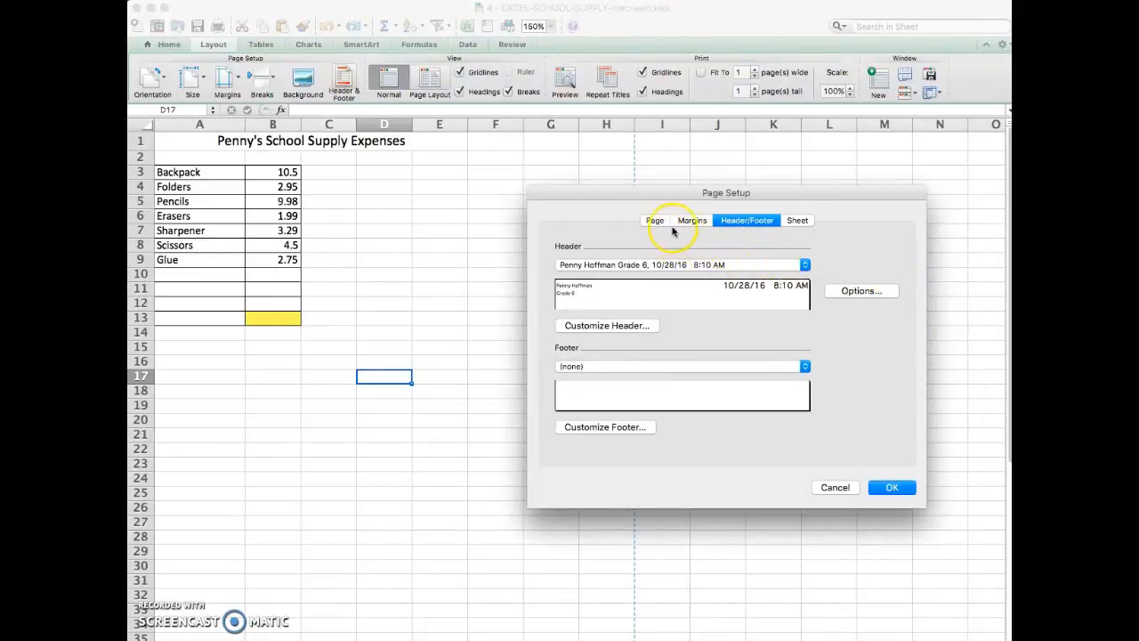
pyautogui.click(795, 220)
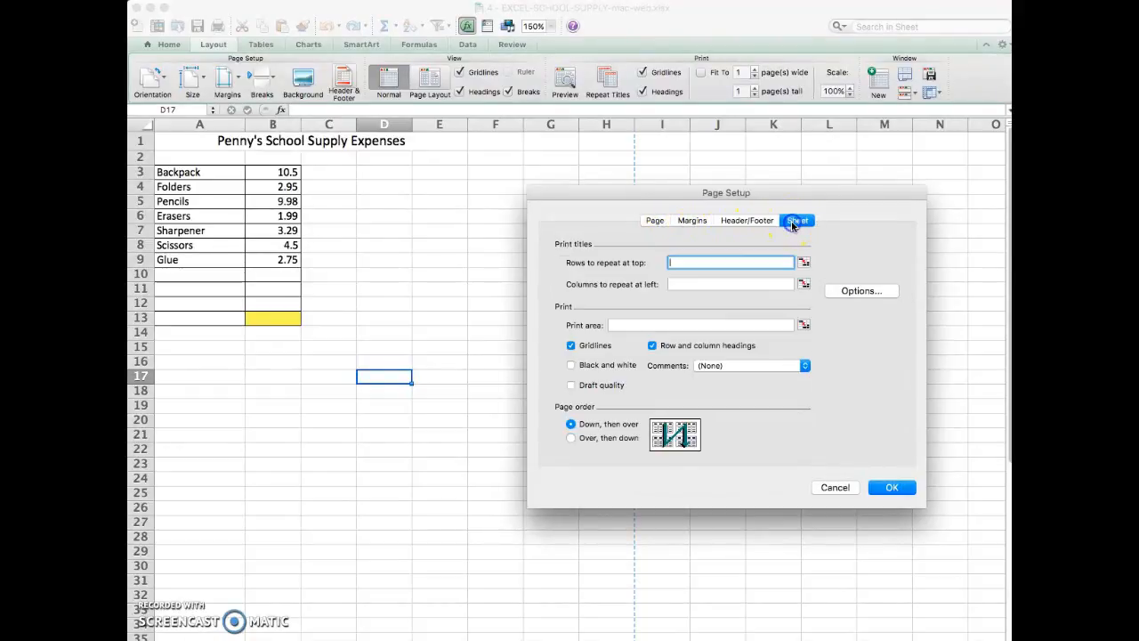
pyautogui.click(887, 489)
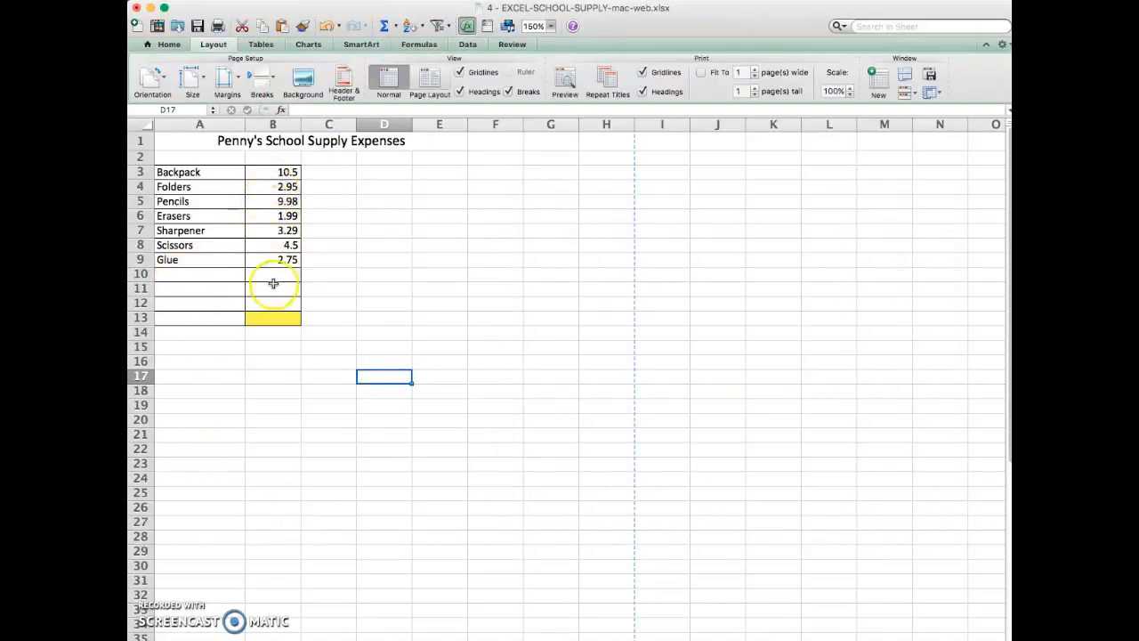
# - Enter Ruler 0.88, Laptop Rent 25 and Lunch Box 8.5 in rows 10 to 12, and label cell A13 Total Expenses
pyautogui.click(172, 275)
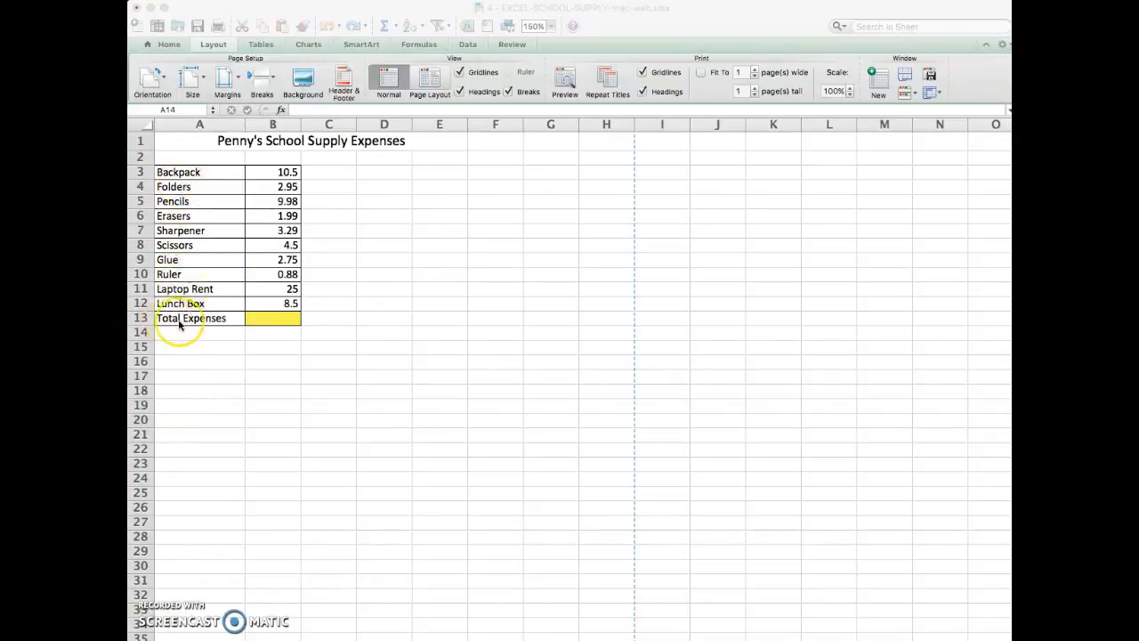
# - Total the expenses in cell B13 with AutoSum over B3:B12
pyautogui.click(267, 322)
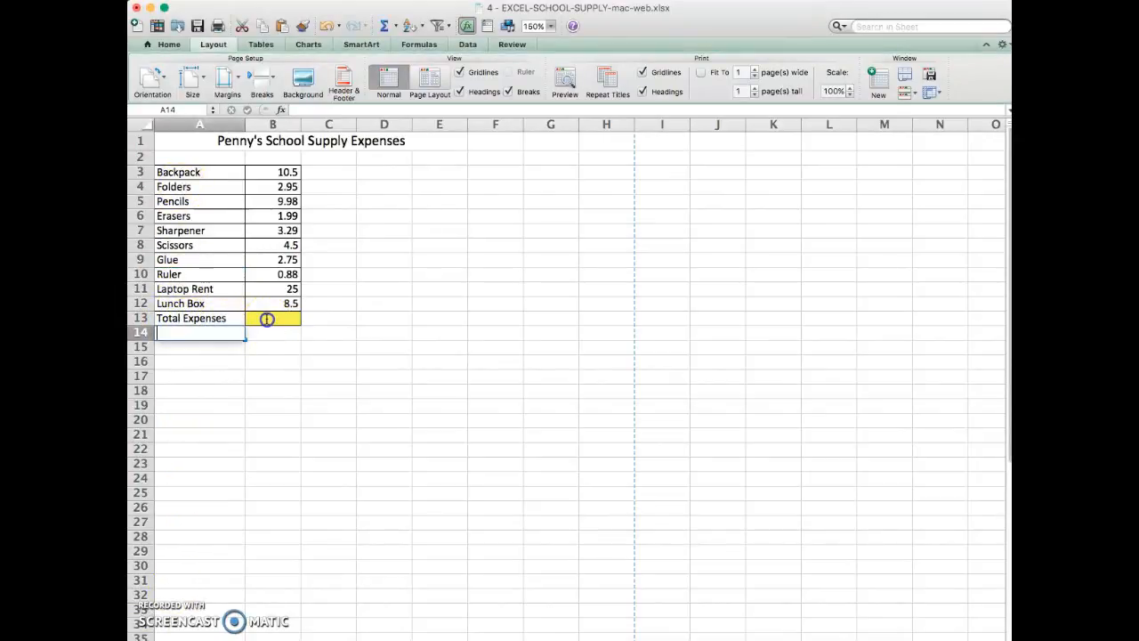
pyautogui.click(267, 320)
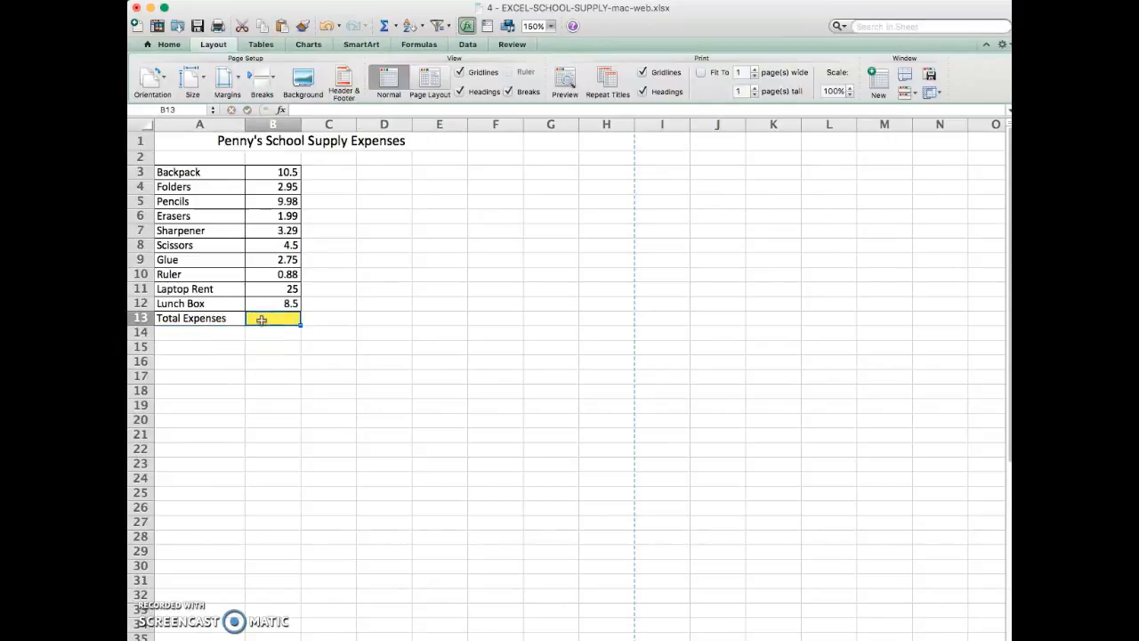
pyautogui.click(172, 45)
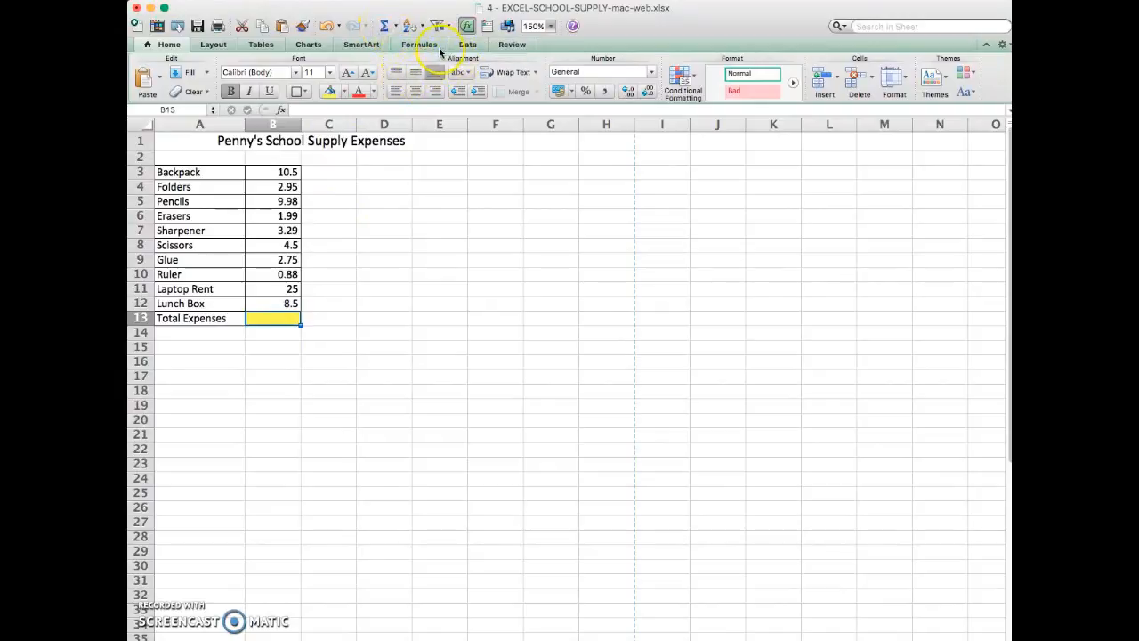
pyautogui.click(385, 29)
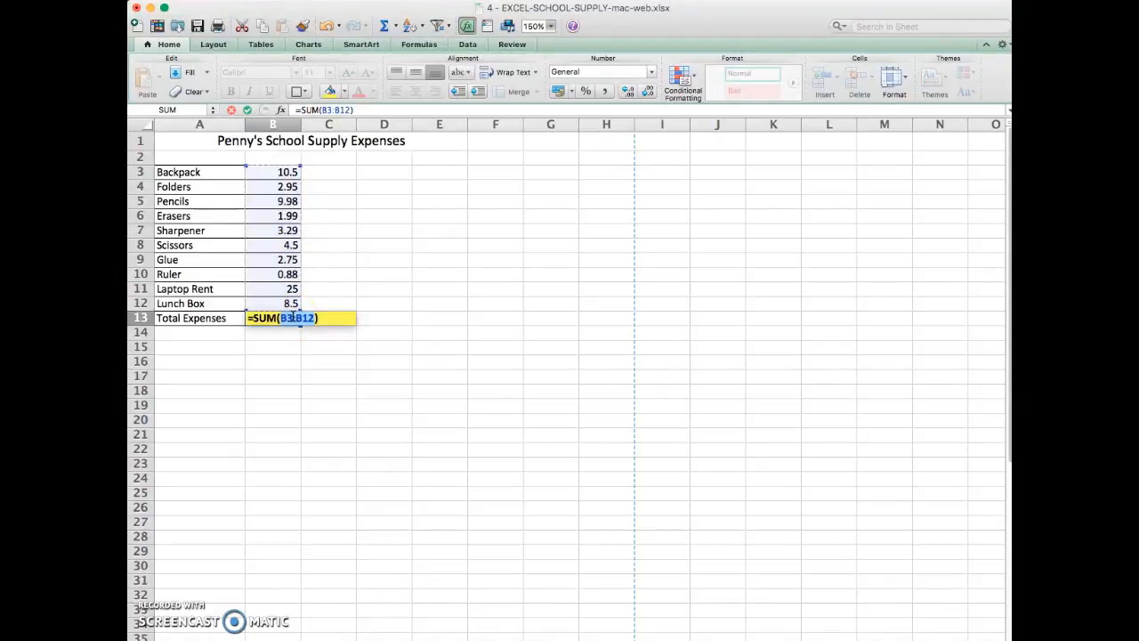
pyautogui.press('Return')
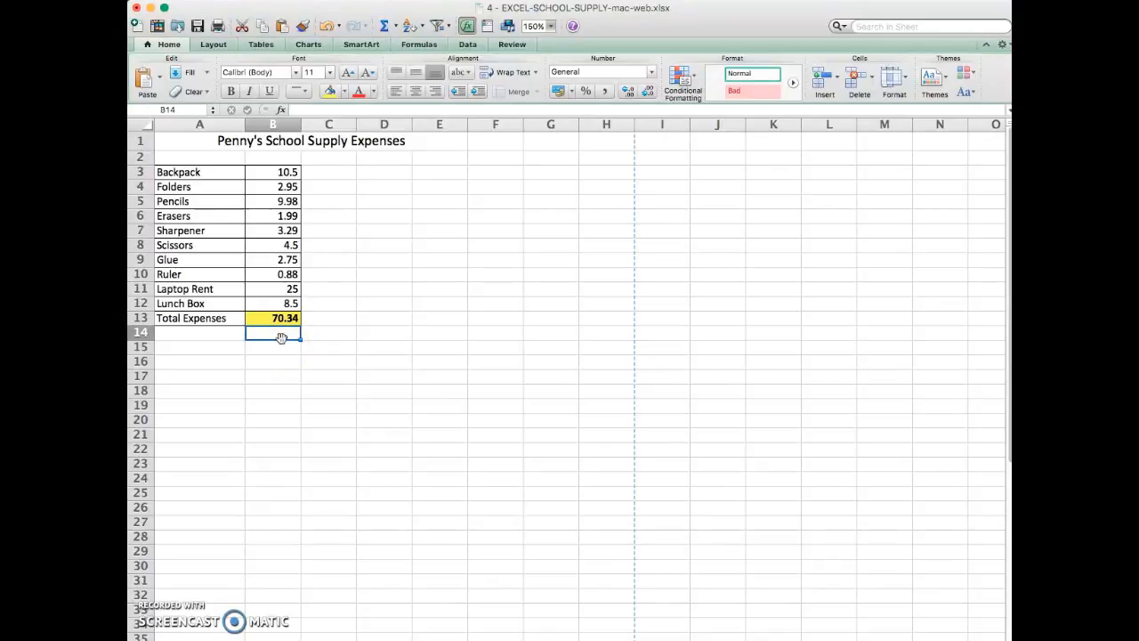
# - Format the amounts in B3:B13 as Accounting with 2 decimal places and the $ symbol
pyautogui.click(278, 172)
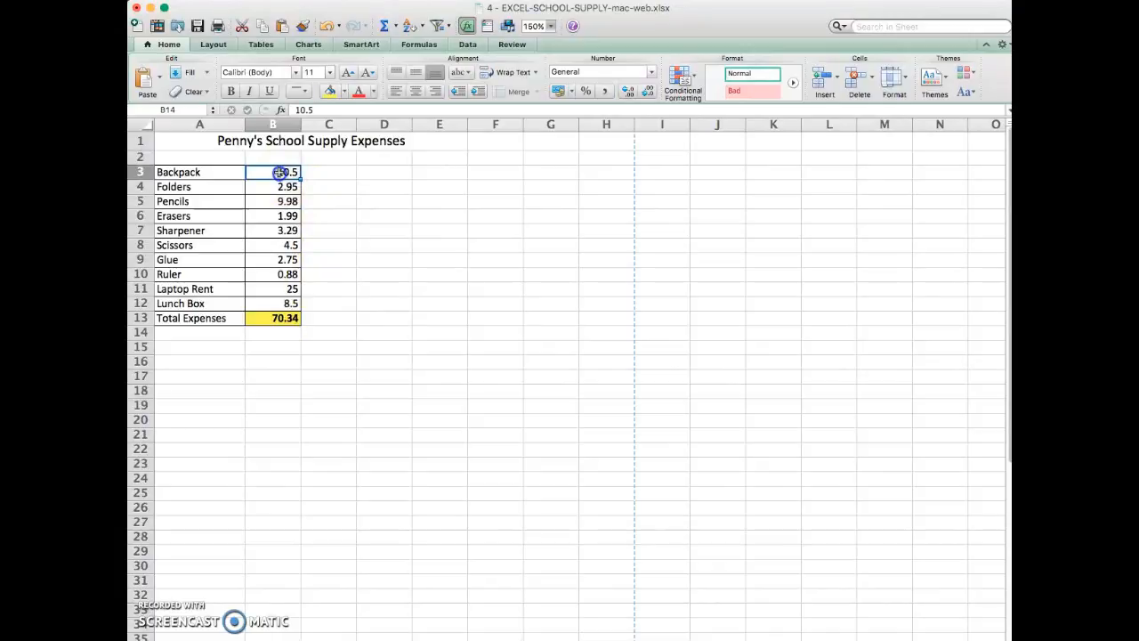
pyautogui.moveTo(279, 172); pyautogui.dragTo(288, 318)
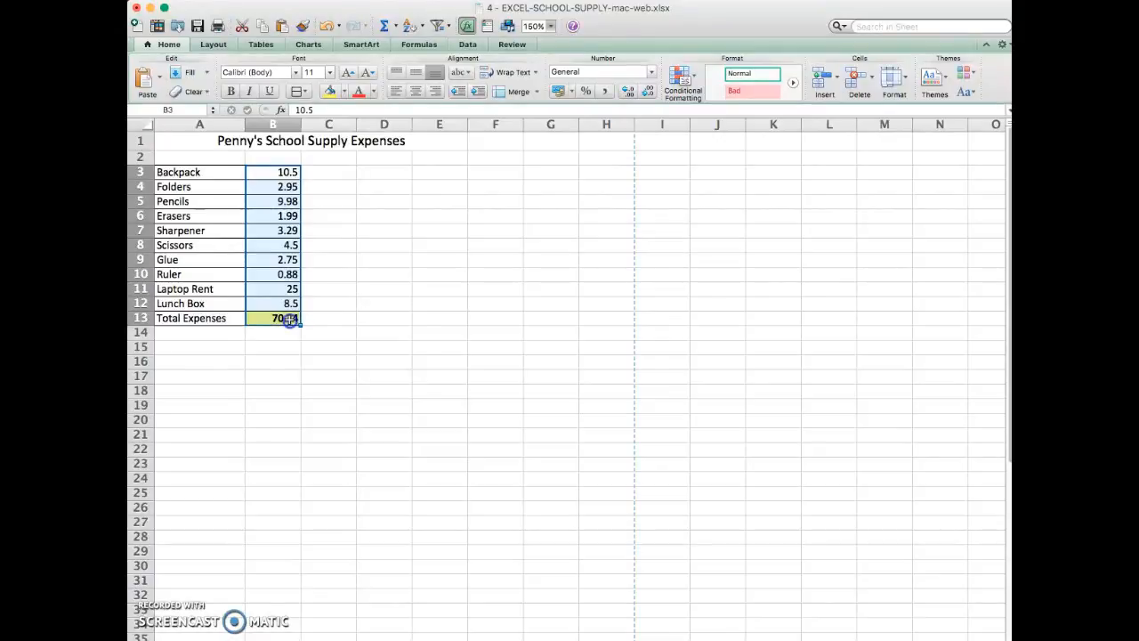
pyautogui.rightClick(290, 319)
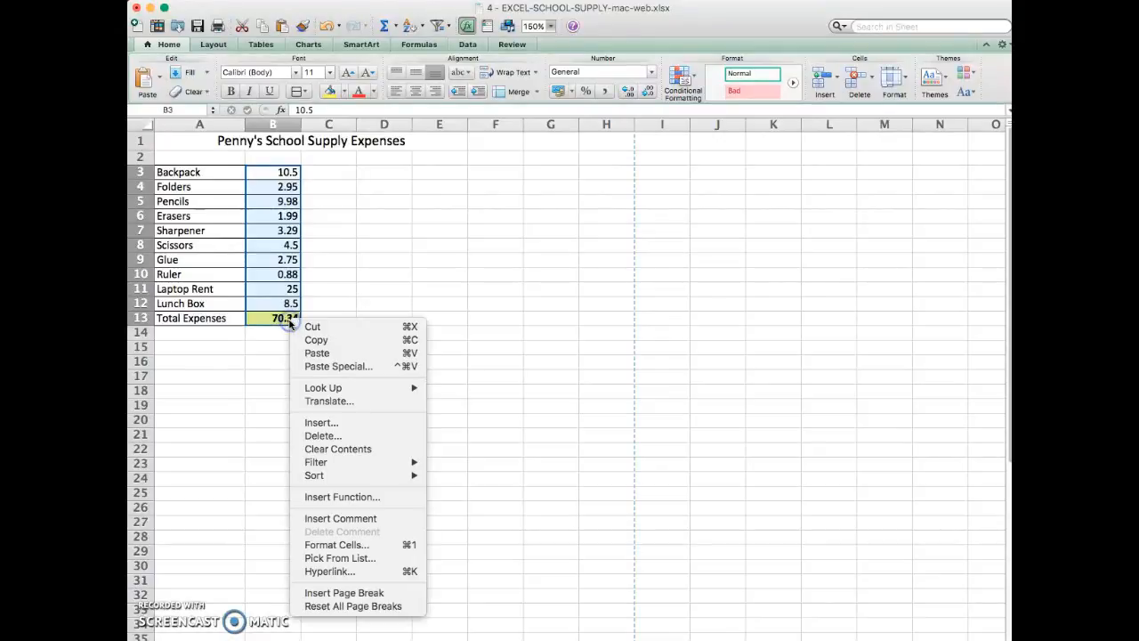
pyautogui.click(339, 546)
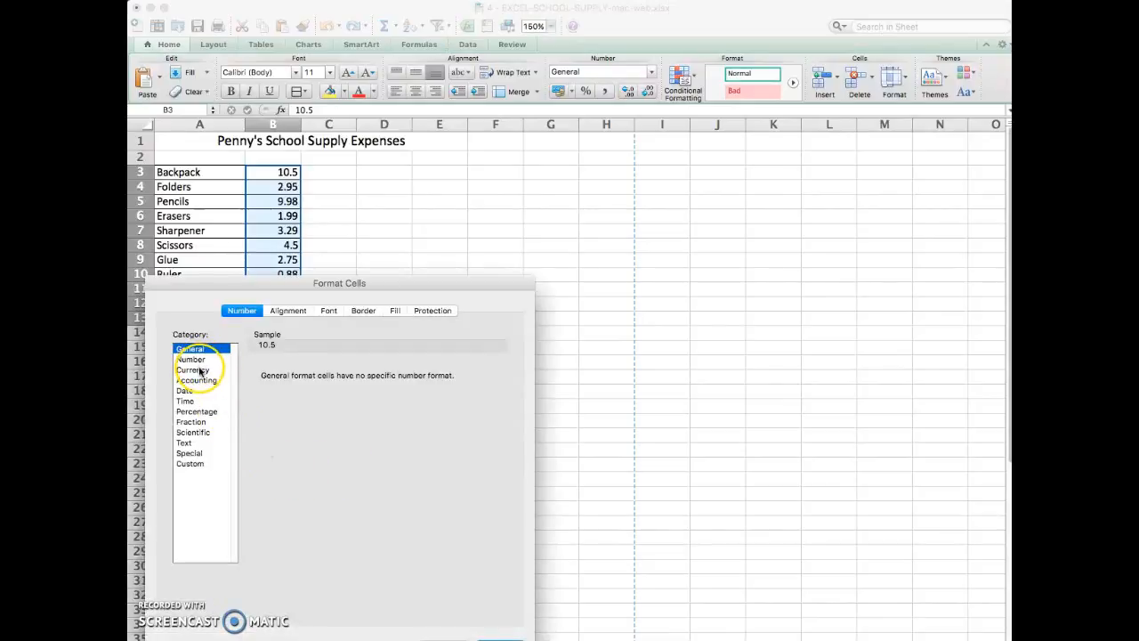
pyautogui.click(197, 381)
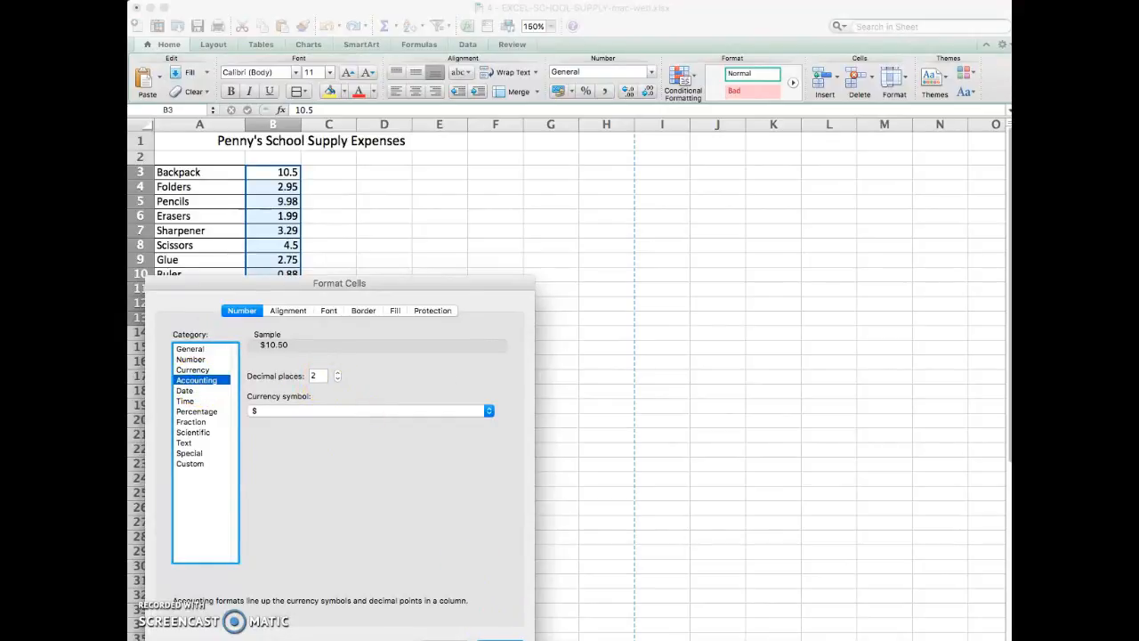
pyautogui.click(500, 639)
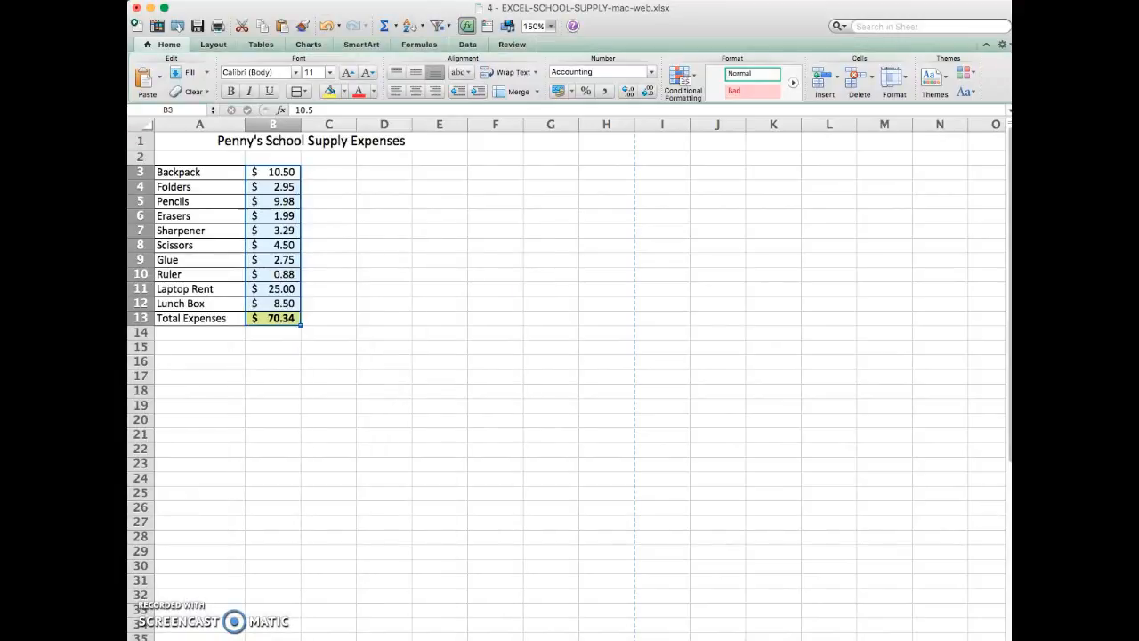
pyautogui.click(311, 365)
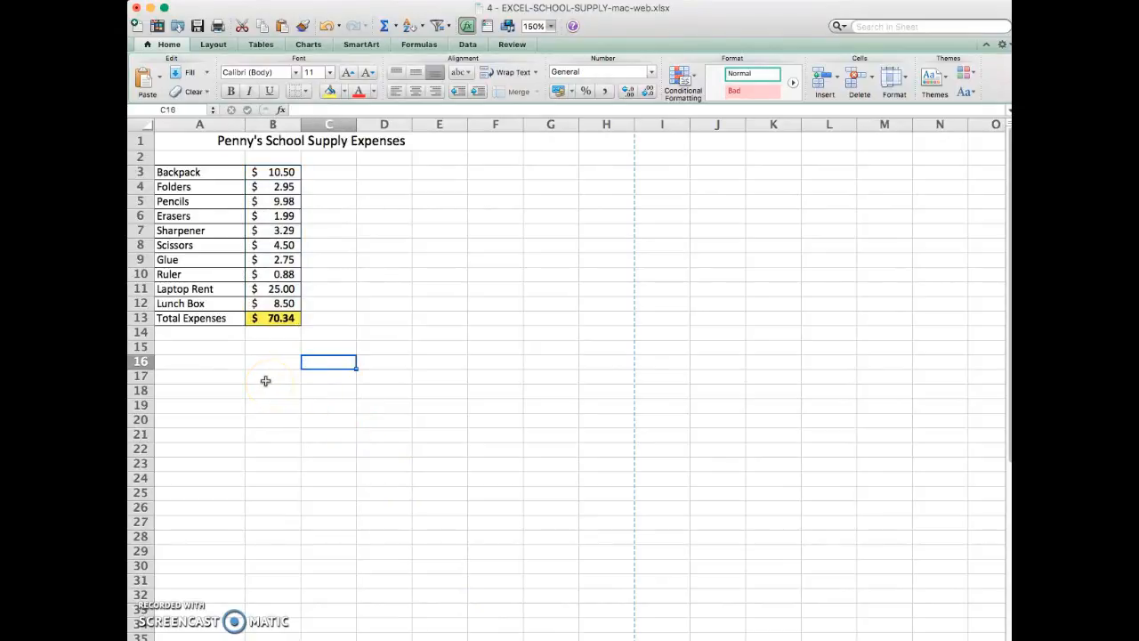
# - Create a 3-D Clustered Column chart from A3:B12 and place it directly below the expense table
pyautogui.click(169, 174)
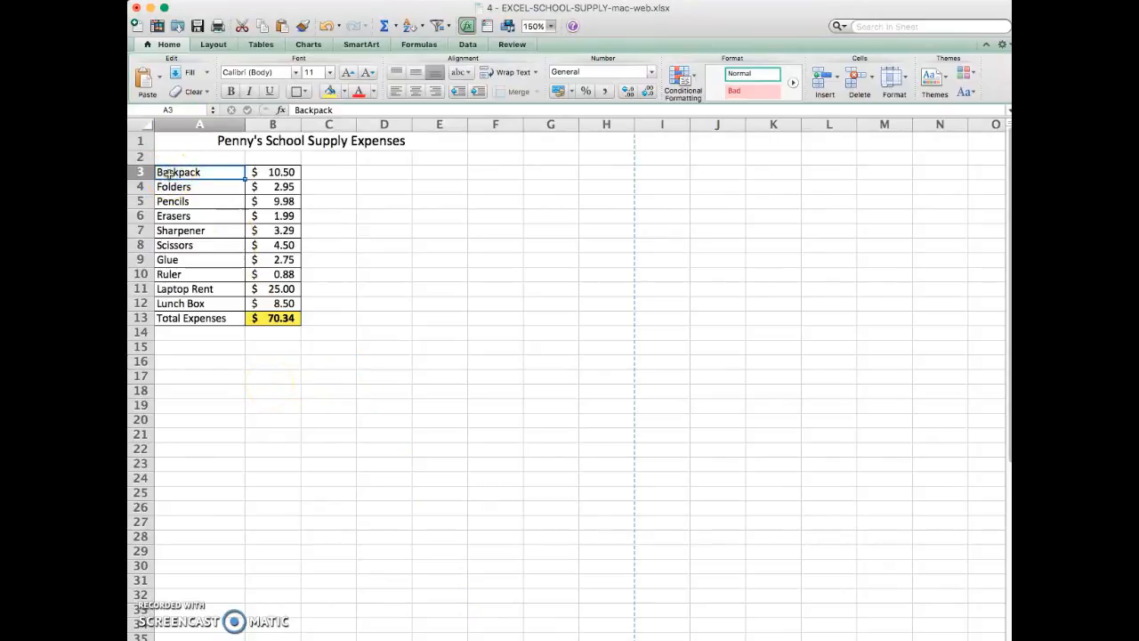
pyautogui.moveTo(169, 173); pyautogui.dragTo(289, 303)
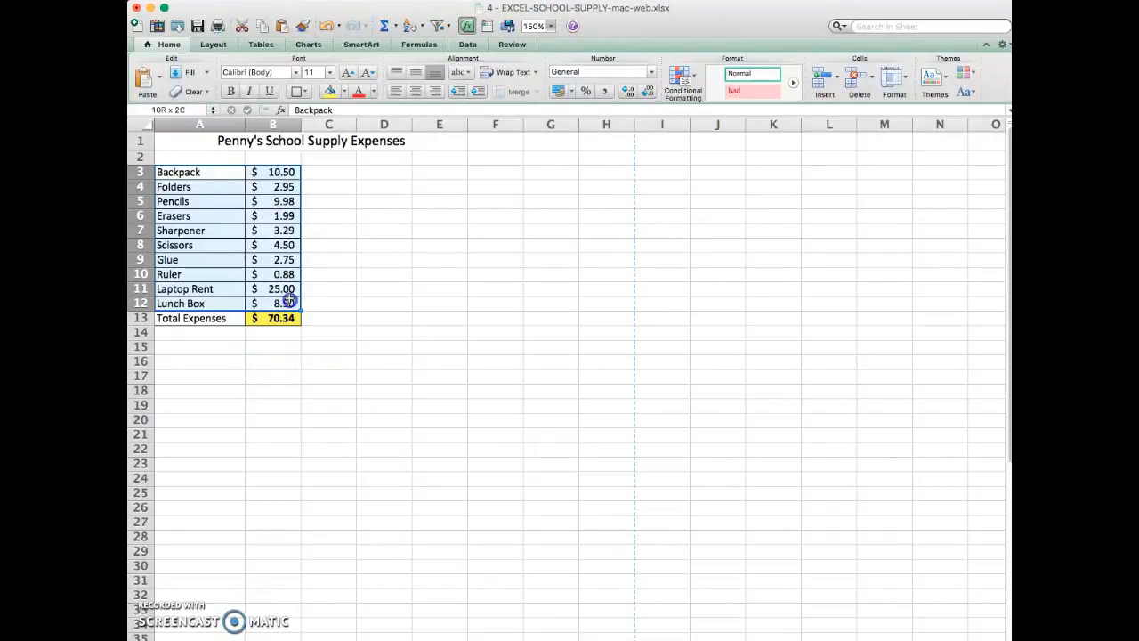
pyautogui.moveTo(289, 303); pyautogui.dragTo(289, 303)
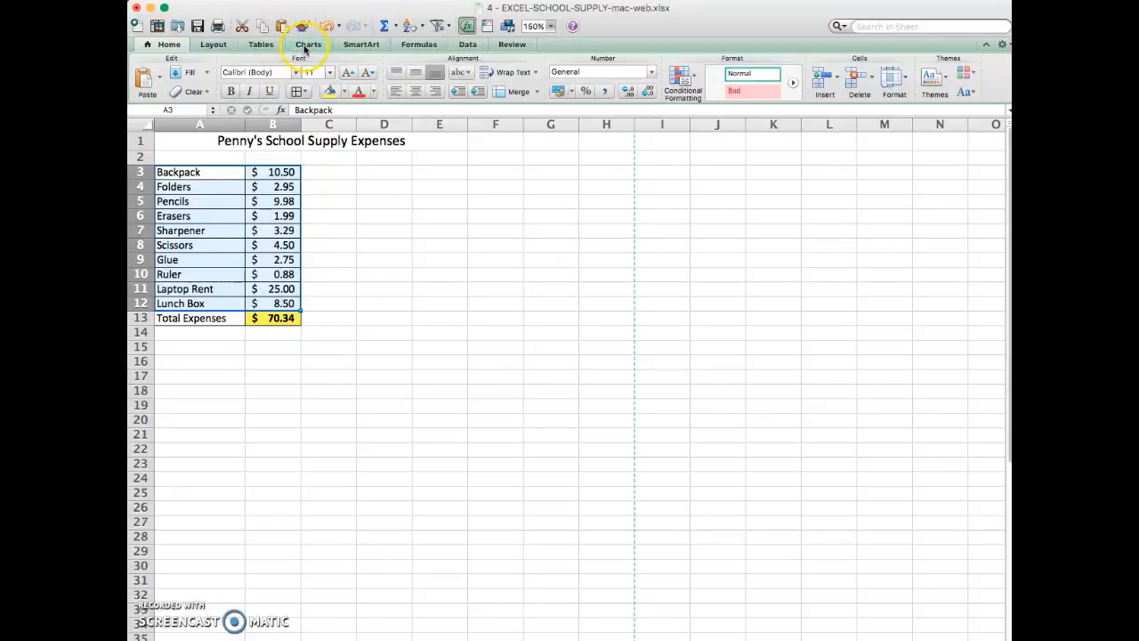
pyautogui.click(305, 45)
pyautogui.click(145, 89)
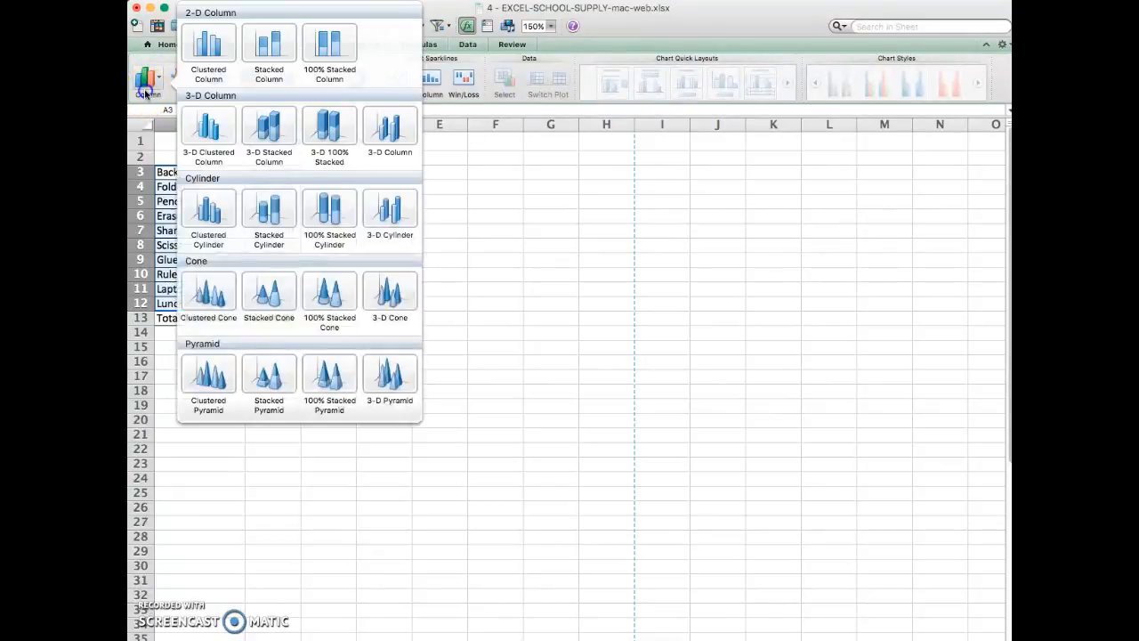
pyautogui.click(203, 143)
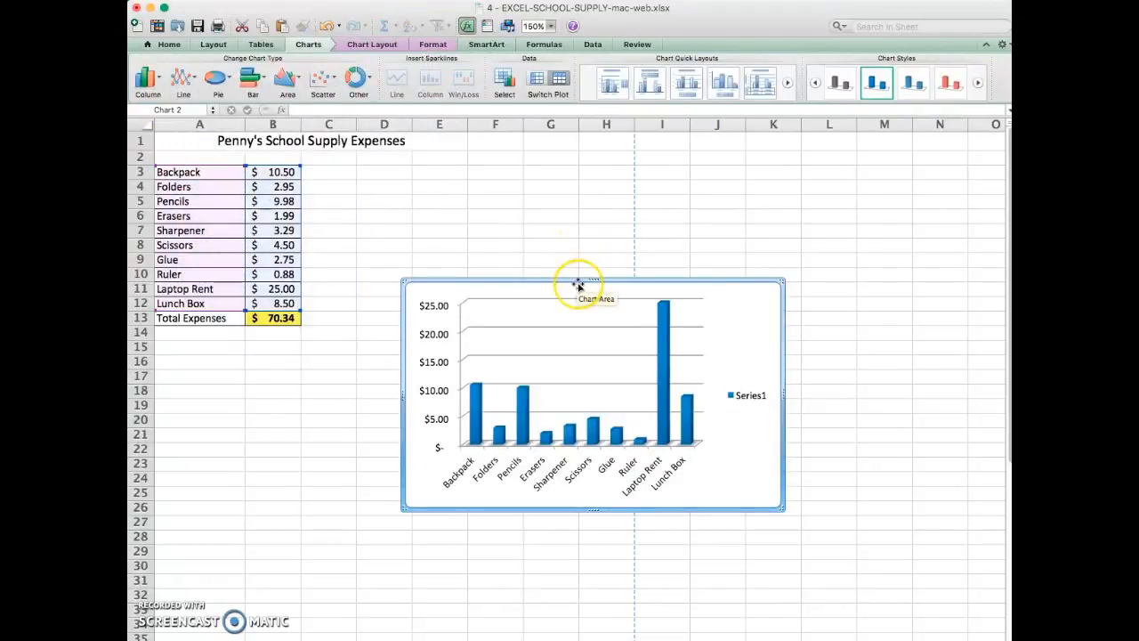
pyautogui.moveTo(578, 284); pyautogui.dragTo(330, 338)
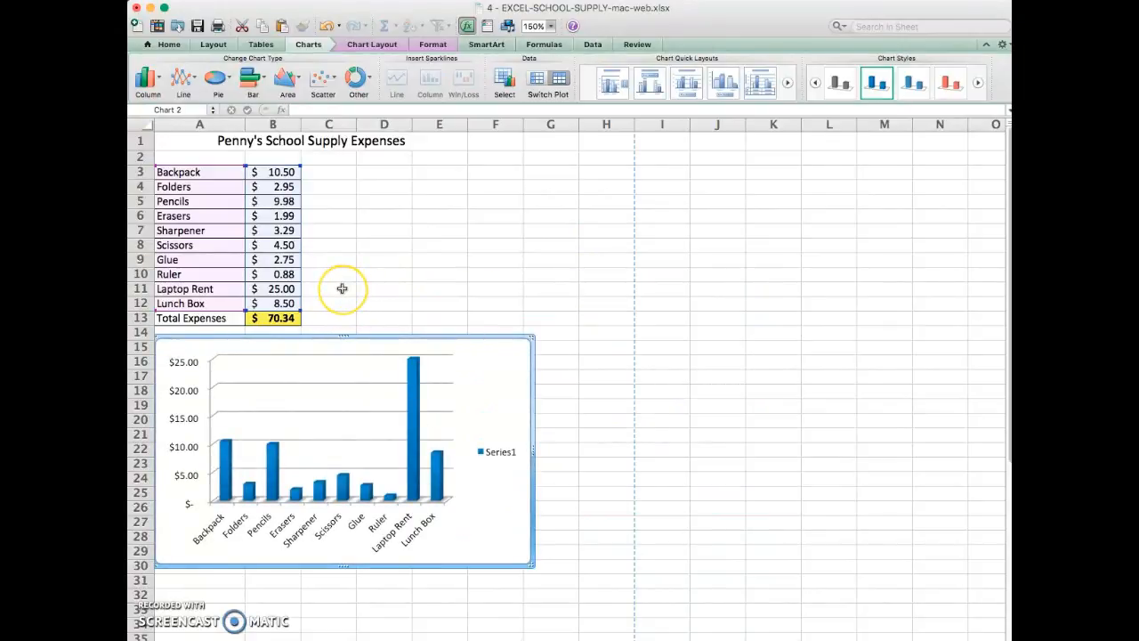
pyautogui.click(342, 288)
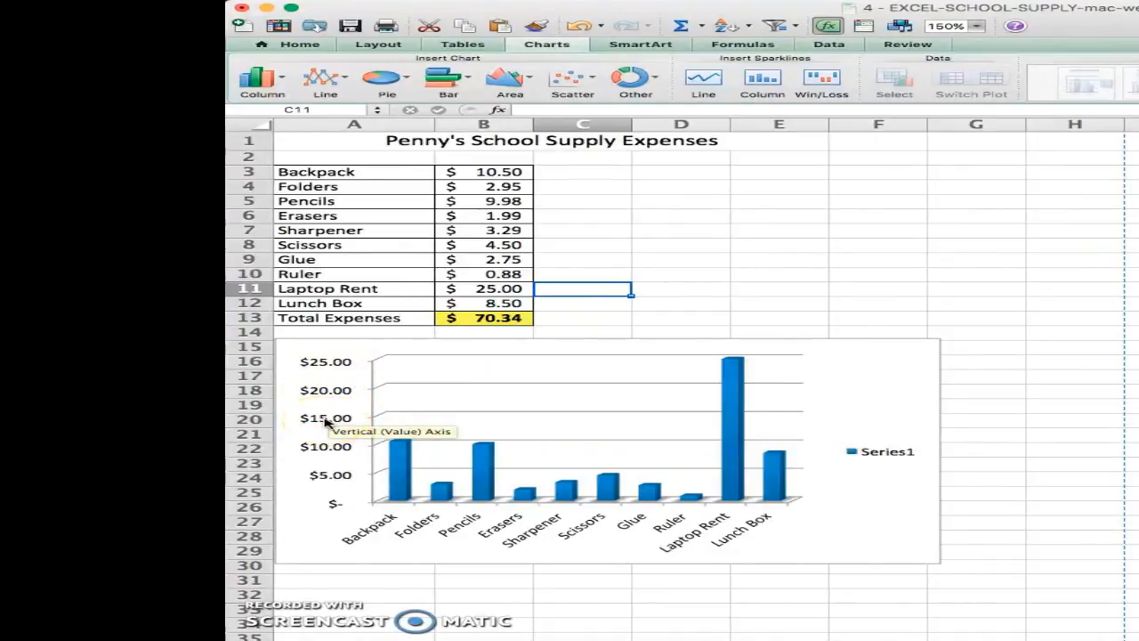
# - Set the major unit of the chart's vertical value axis to 3.0
pyautogui.click(326, 423)
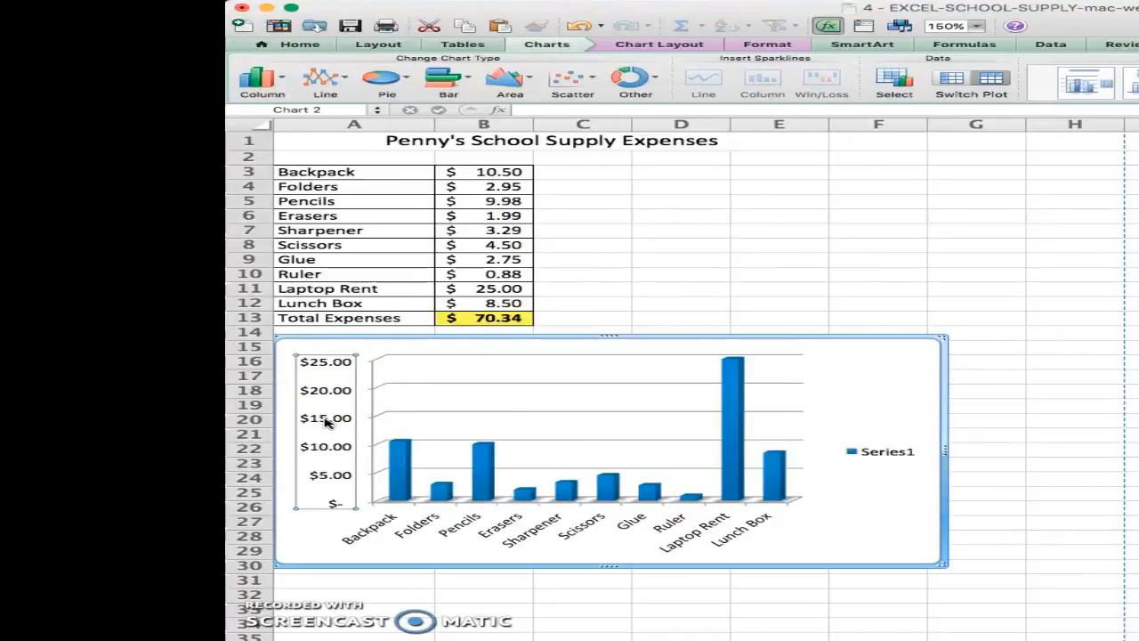
pyautogui.rightClick(326, 423)
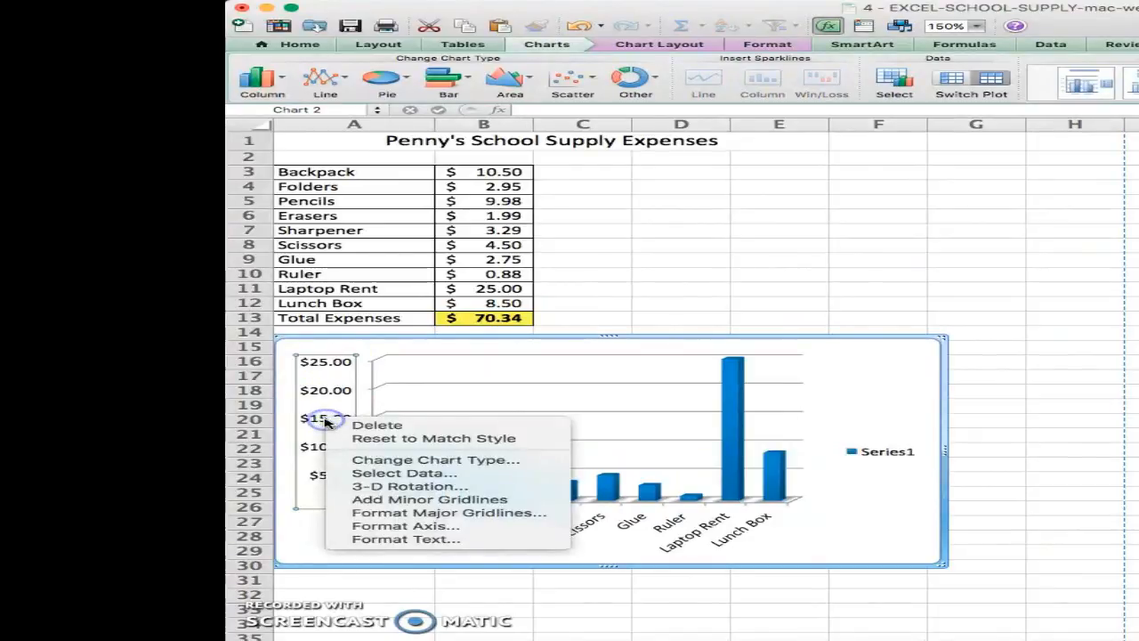
pyautogui.click(406, 526)
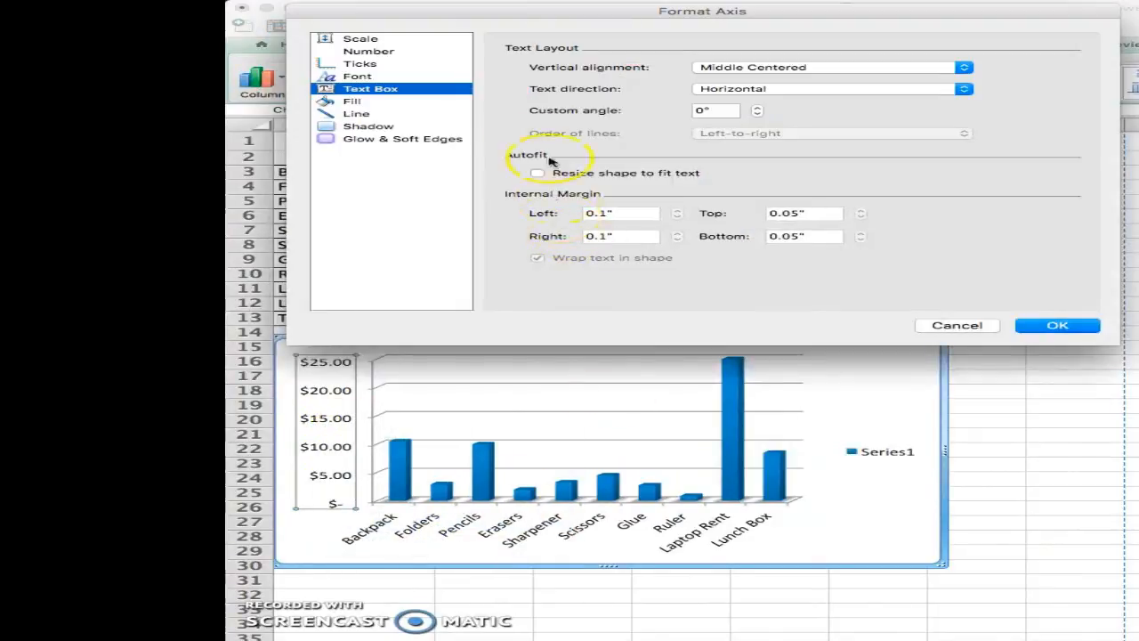
pyautogui.click(369, 41)
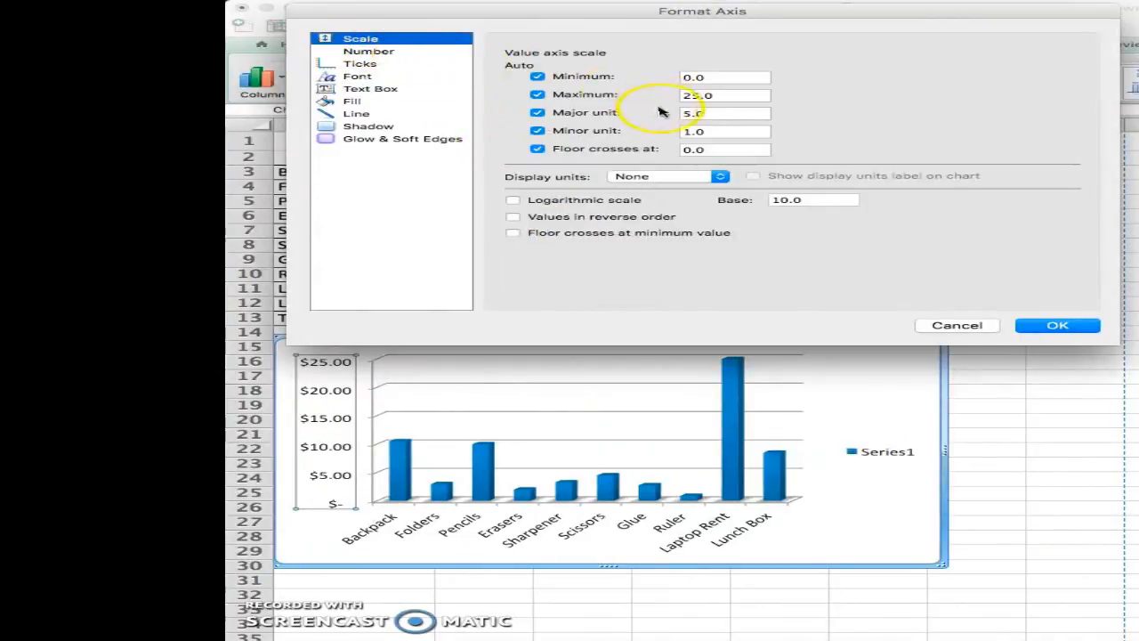
pyautogui.click(703, 113)
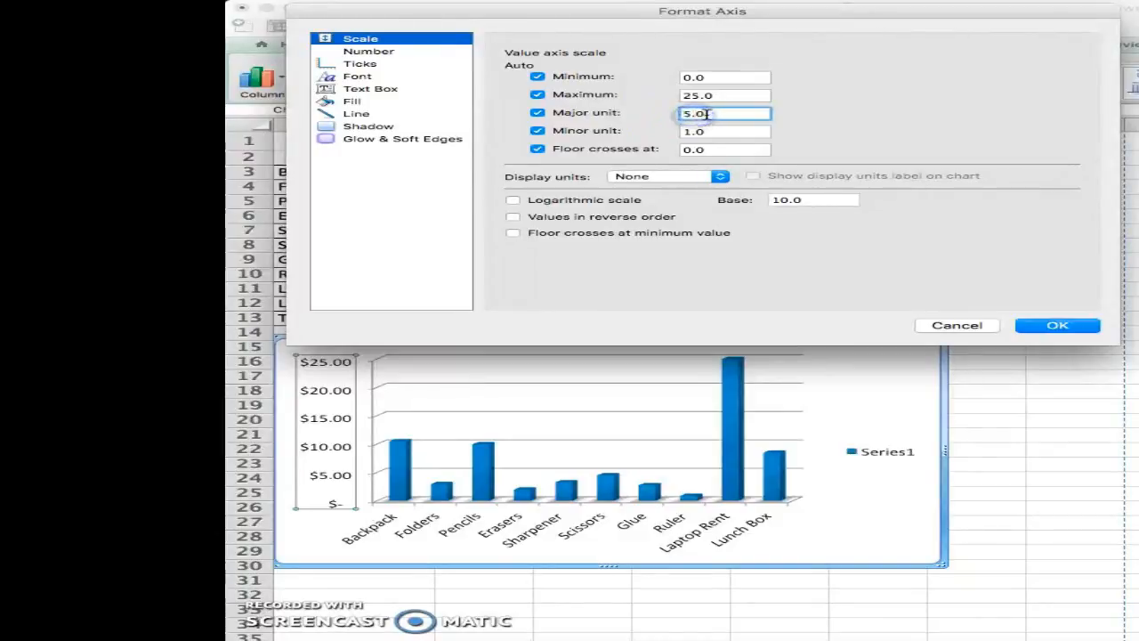
pyautogui.doubleClick(692, 113)
pyautogui.click(694, 113)
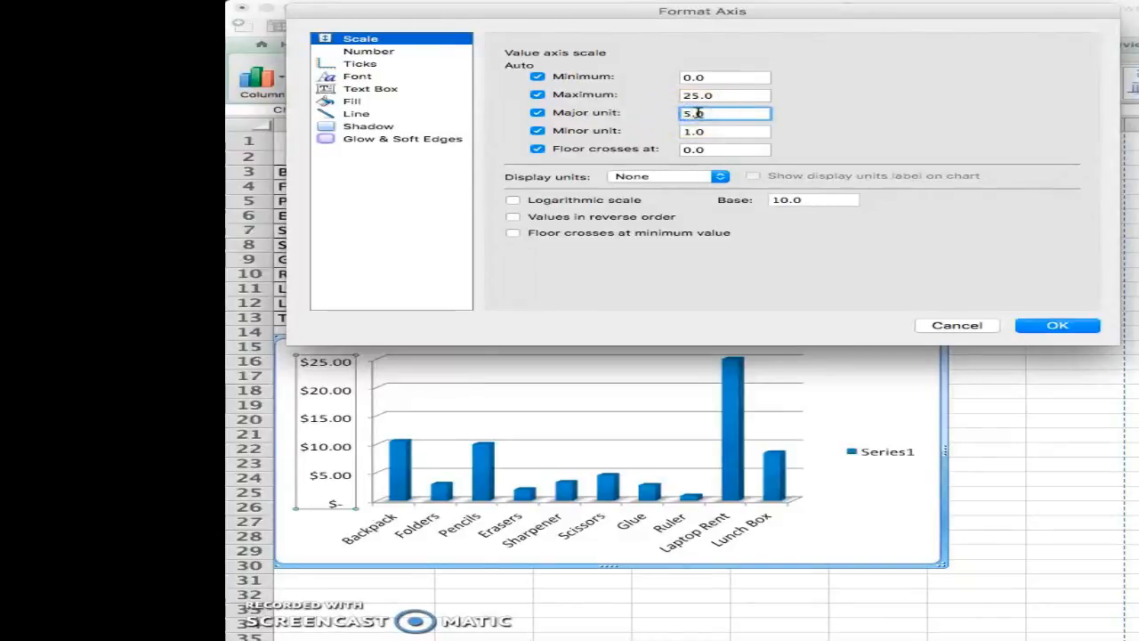
pyautogui.write('3')
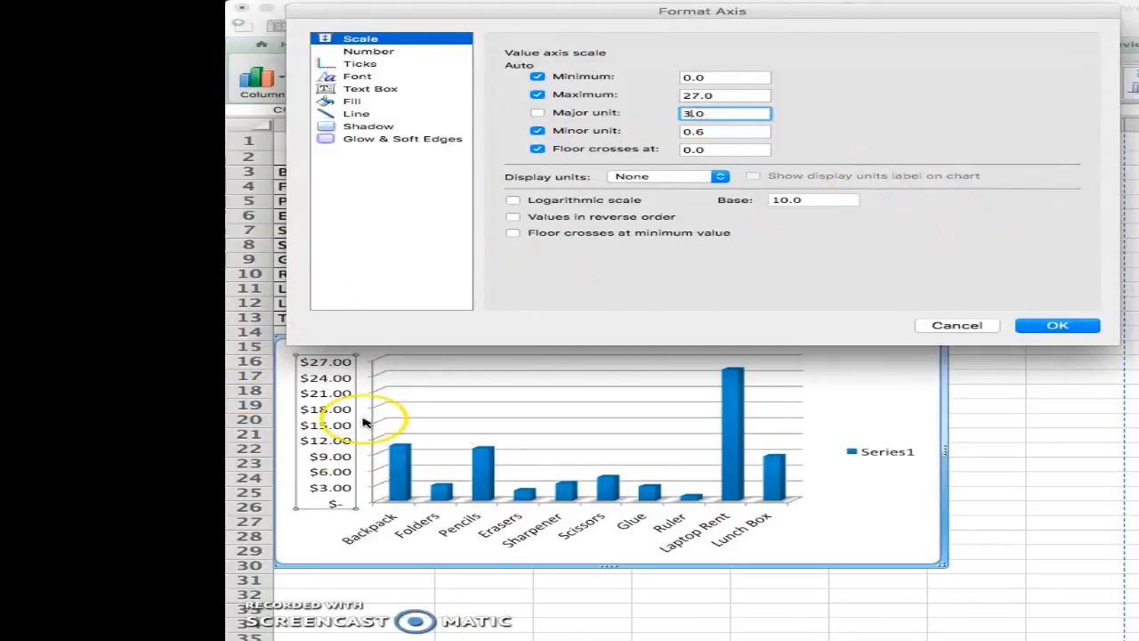
pyautogui.click(1035, 326)
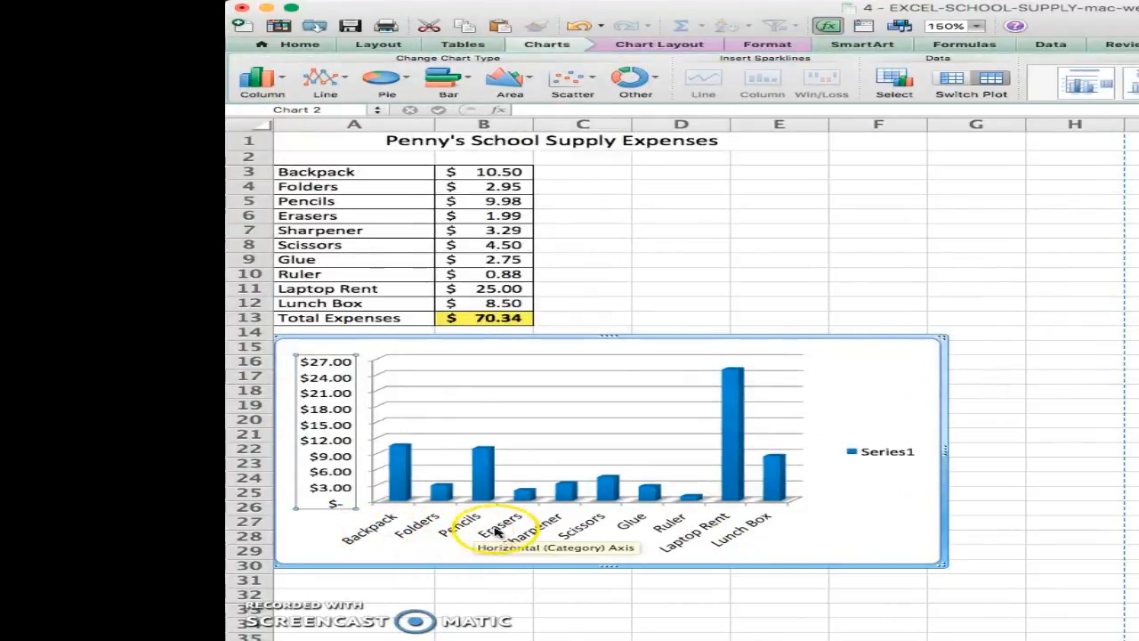
# - Set a custom text angle of 46° for the labels on the chart's horizontal category axis
pyautogui.rightClick(547, 525)
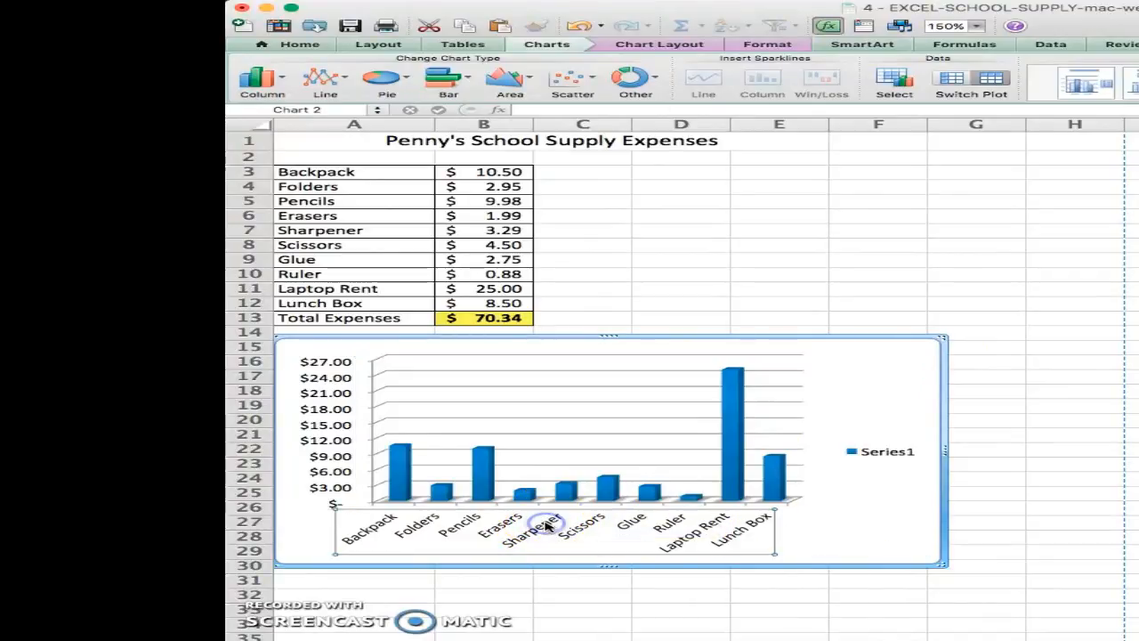
pyautogui.rightClick(548, 526)
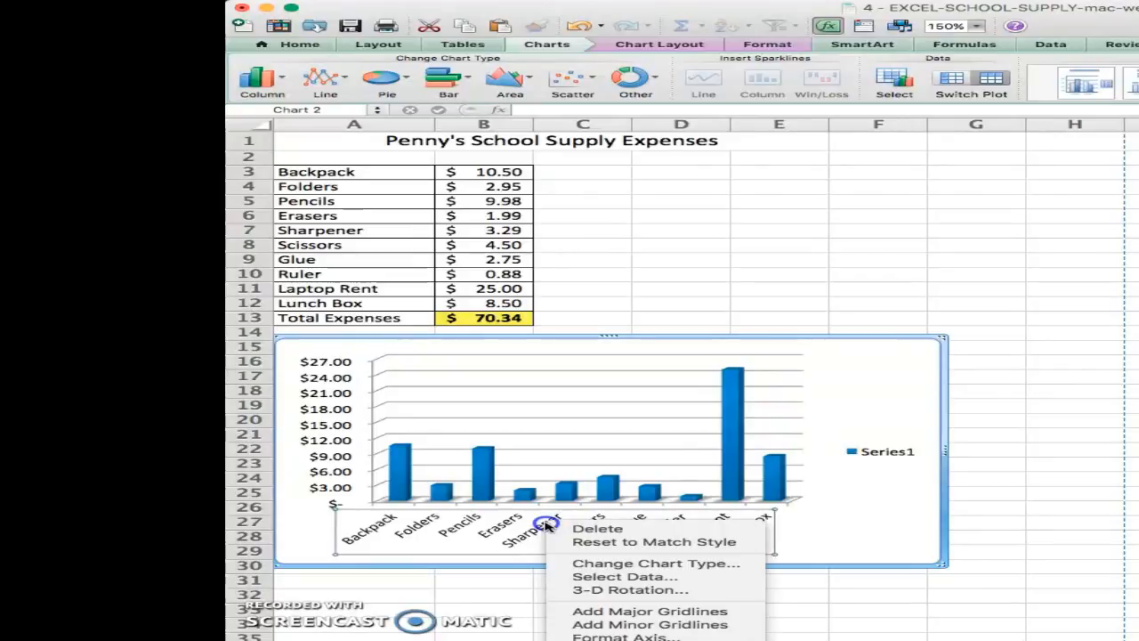
pyautogui.click(635, 637)
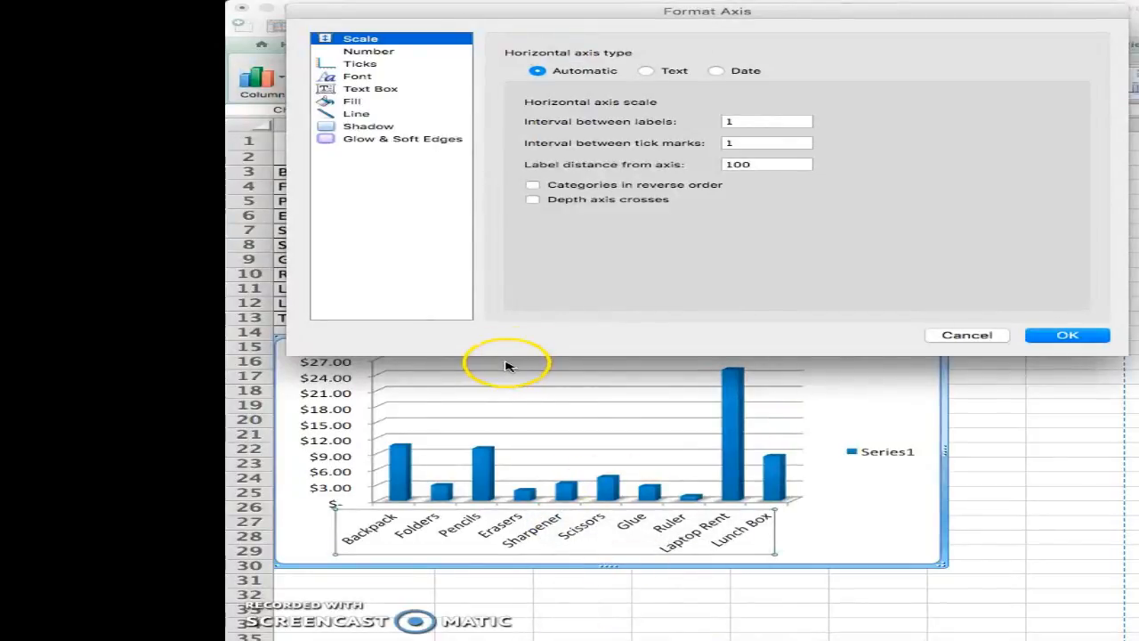
pyautogui.click(388, 90)
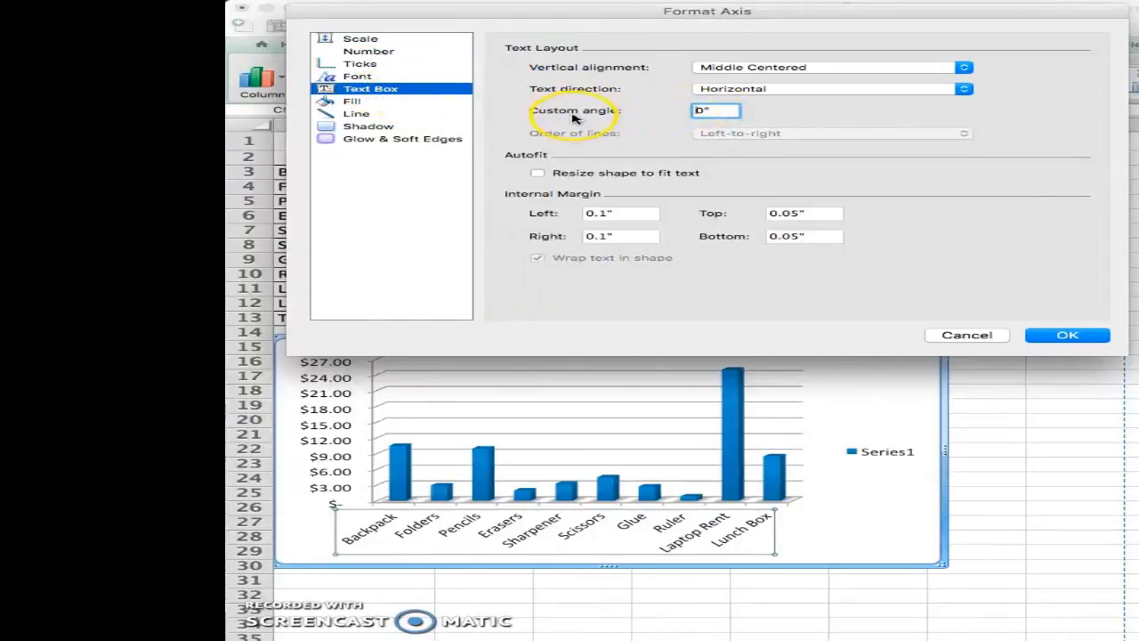
pyautogui.click(734, 110)
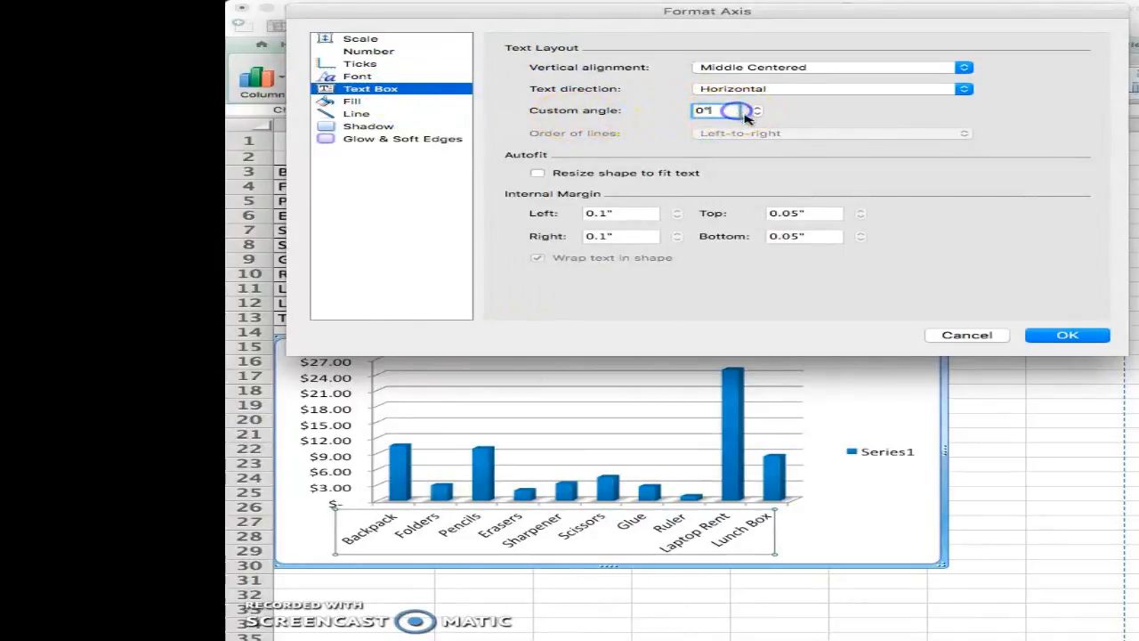
pyautogui.click(756, 113)
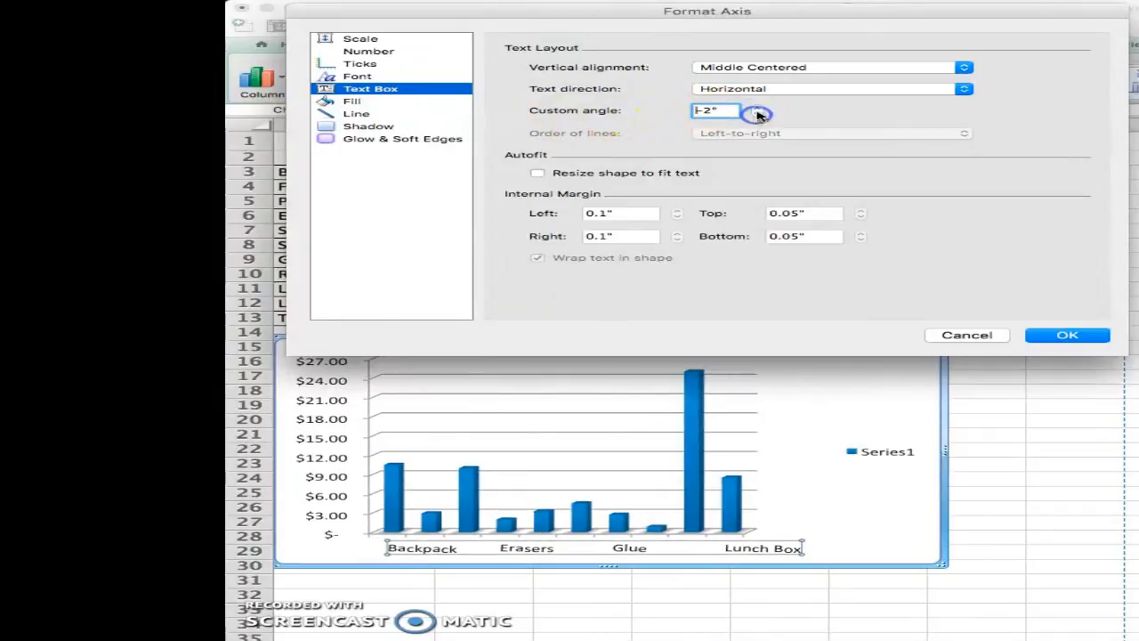
pyautogui.click(758, 107)
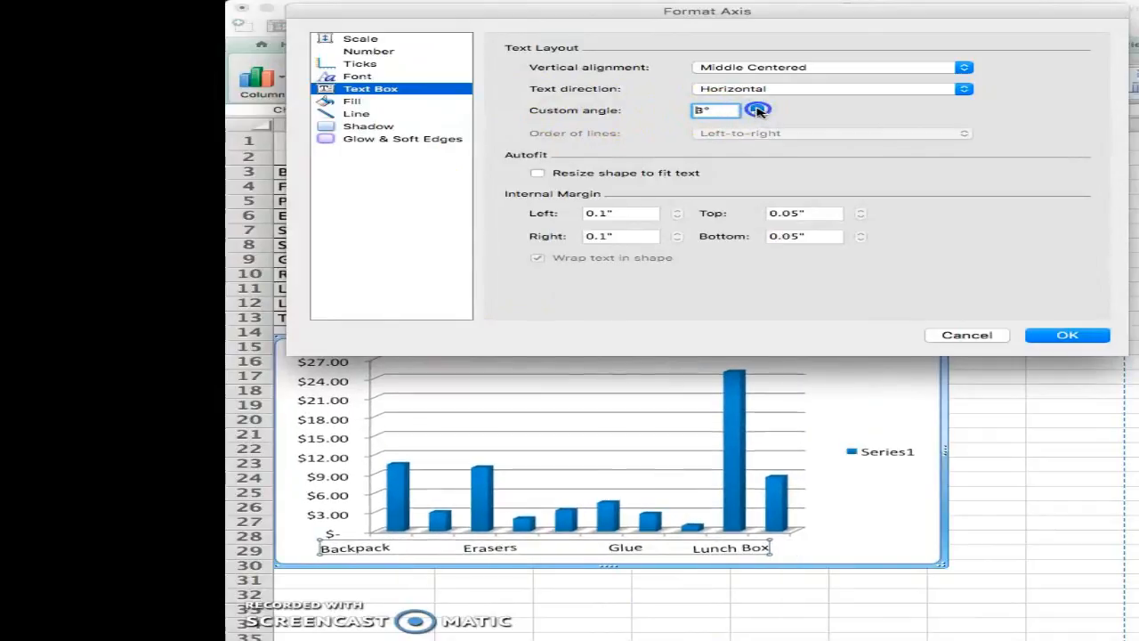
pyautogui.click(759, 108)
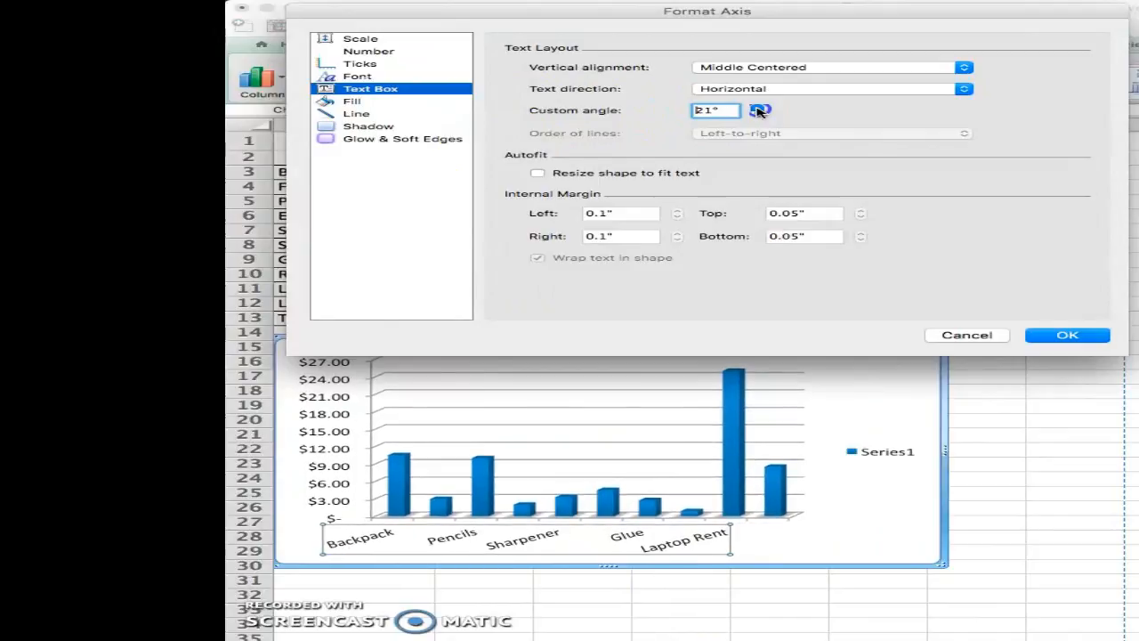
pyautogui.click(758, 108)
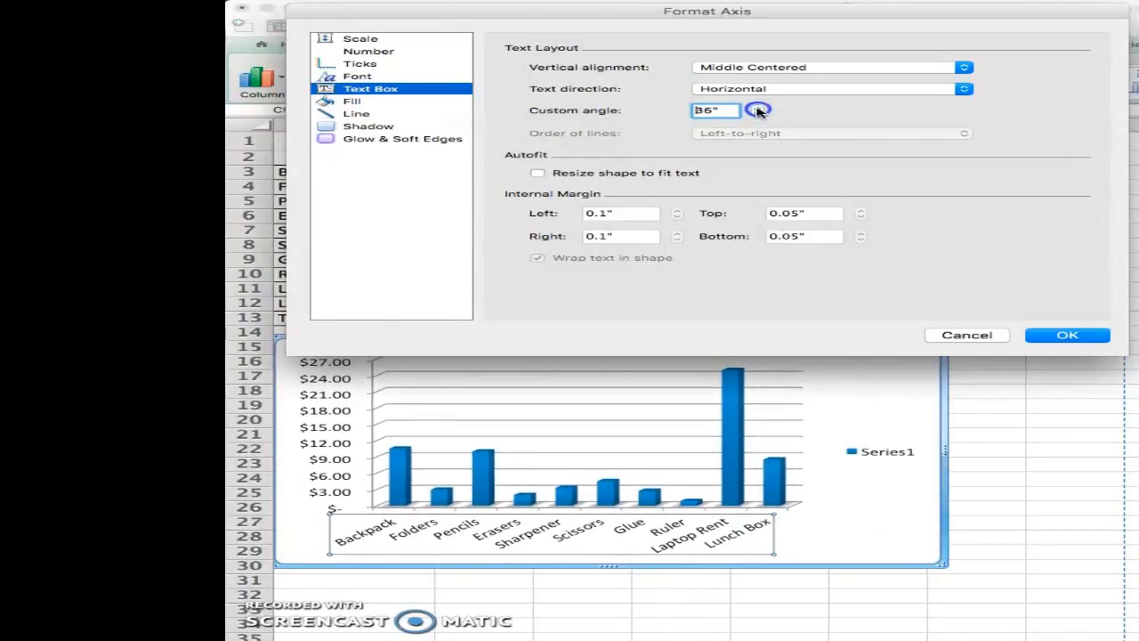
pyautogui.click(758, 107)
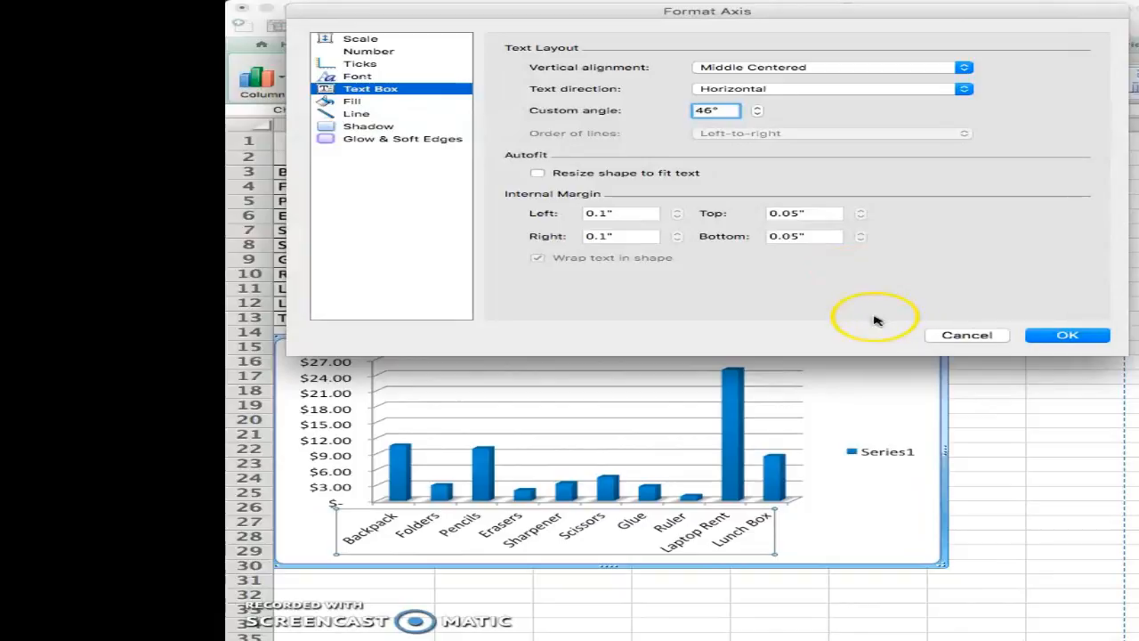
pyautogui.click(1036, 335)
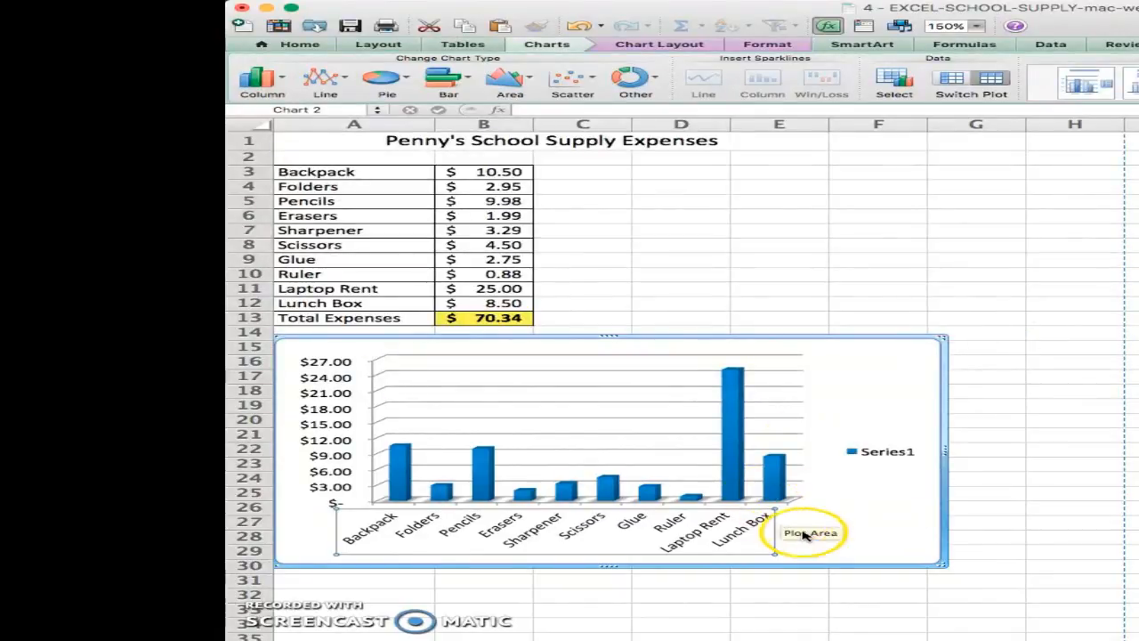
# - Deselect the chart and open a print preview of the whole worksheet
pyautogui.click(757, 580)
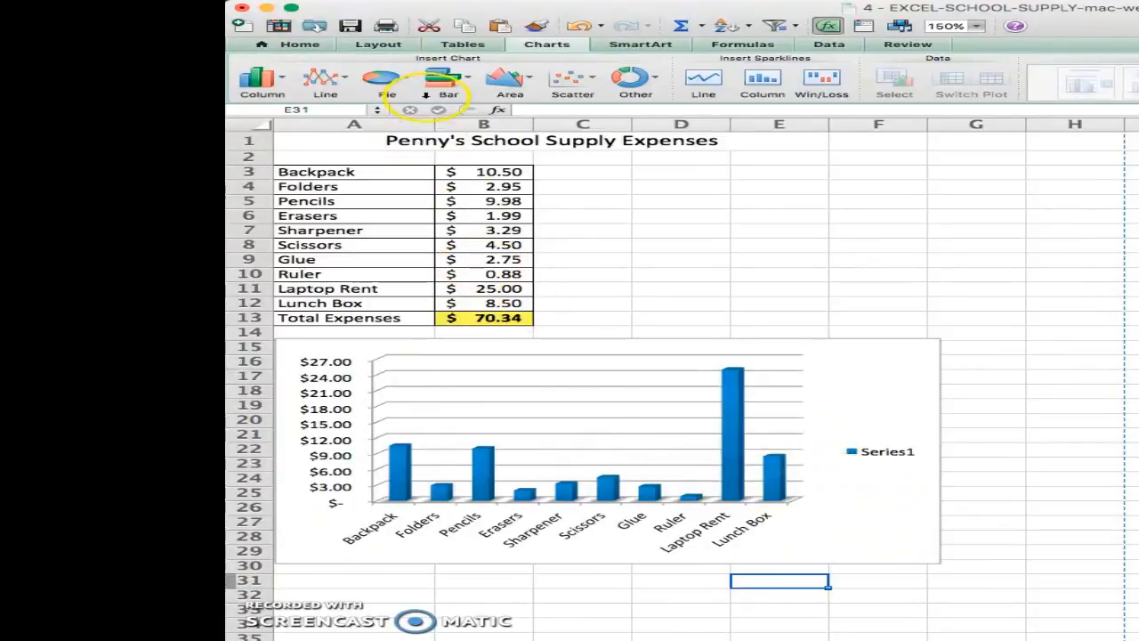
pyautogui.click(378, 44)
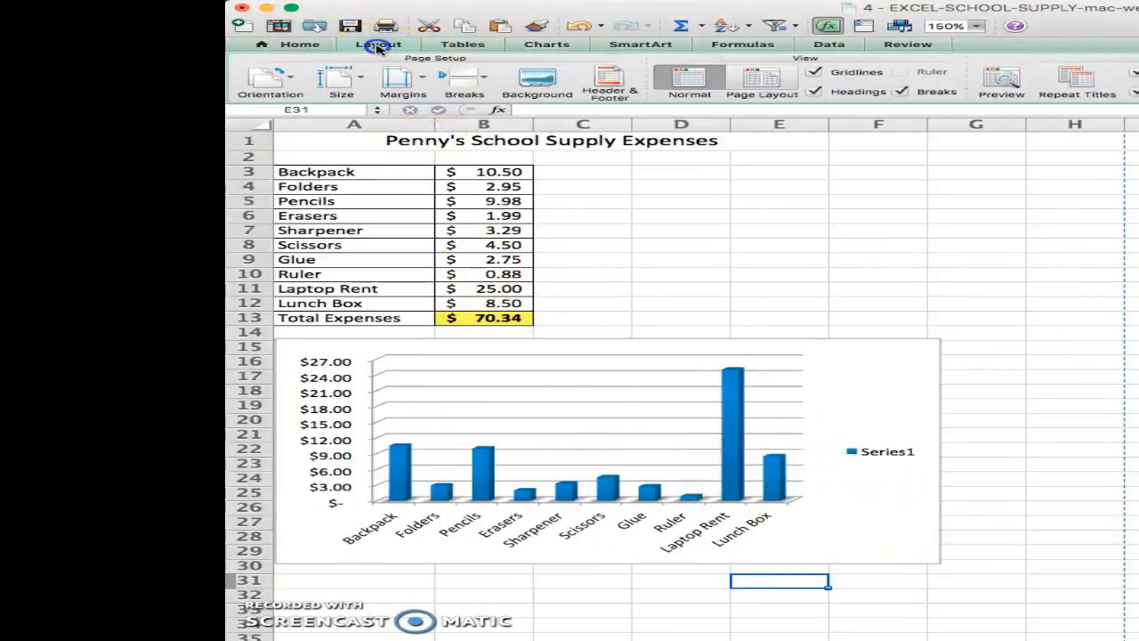
pyautogui.click(377, 45)
pyautogui.click(383, 46)
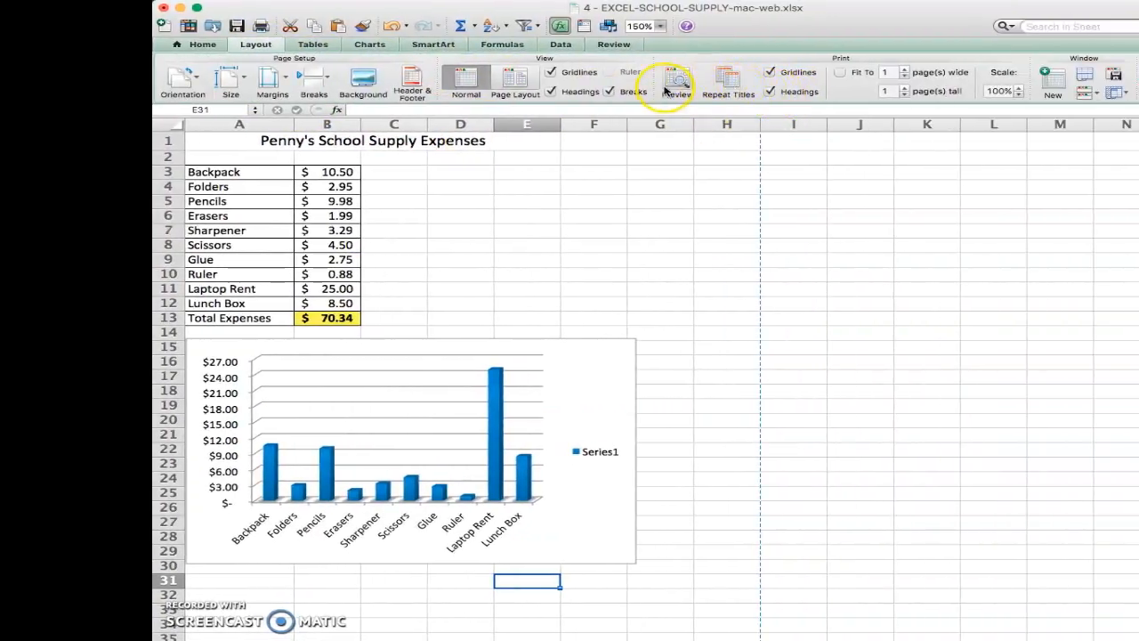
pyautogui.click(675, 86)
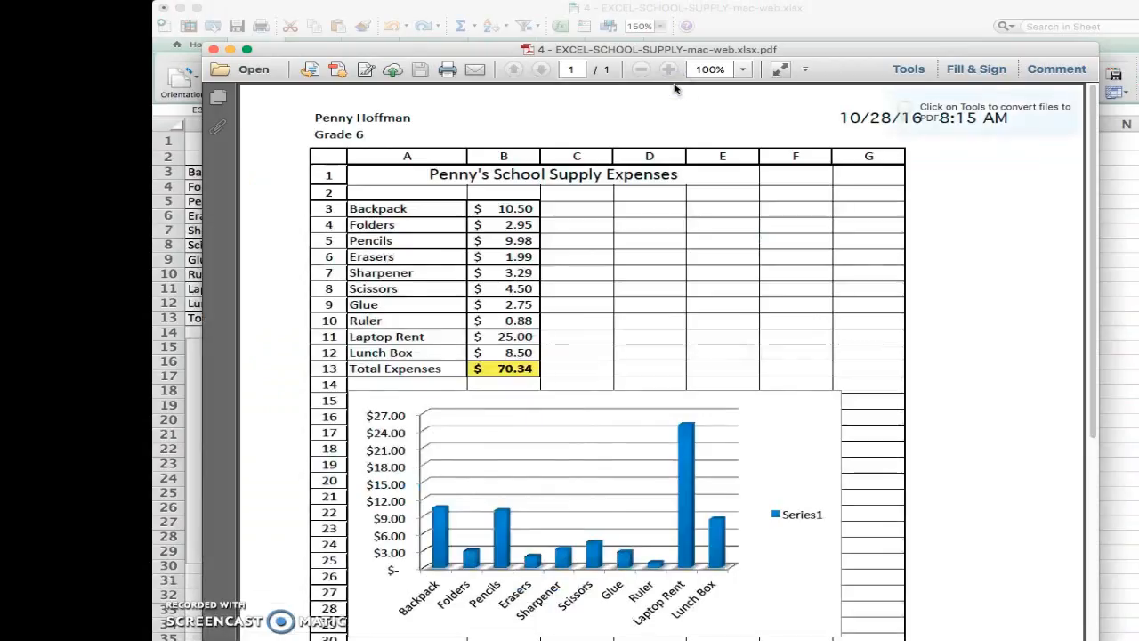